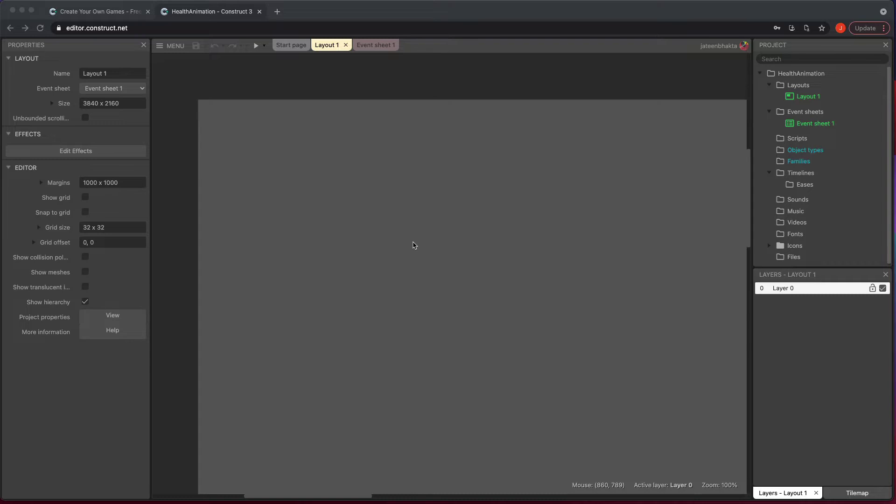
- Open the new object type chooser, then dismiss it without inserting anything
click(399, 230)
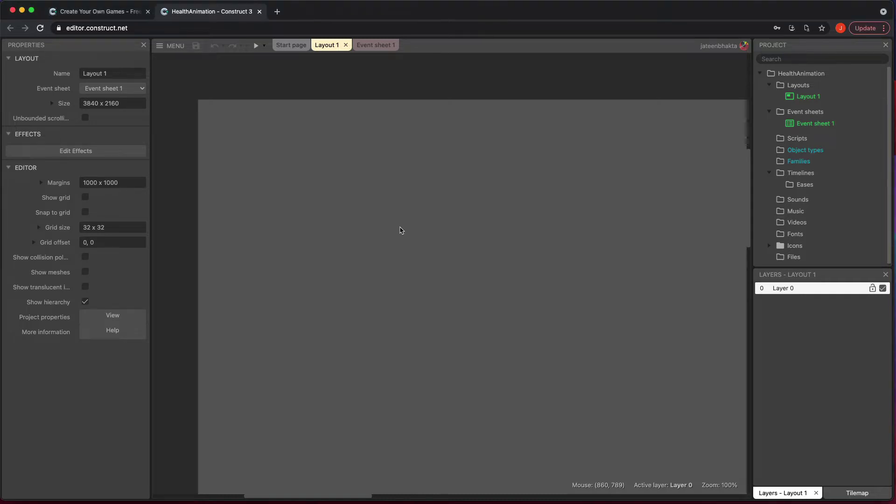
double_click(379, 213)
scroll(401, 292, down, 3)
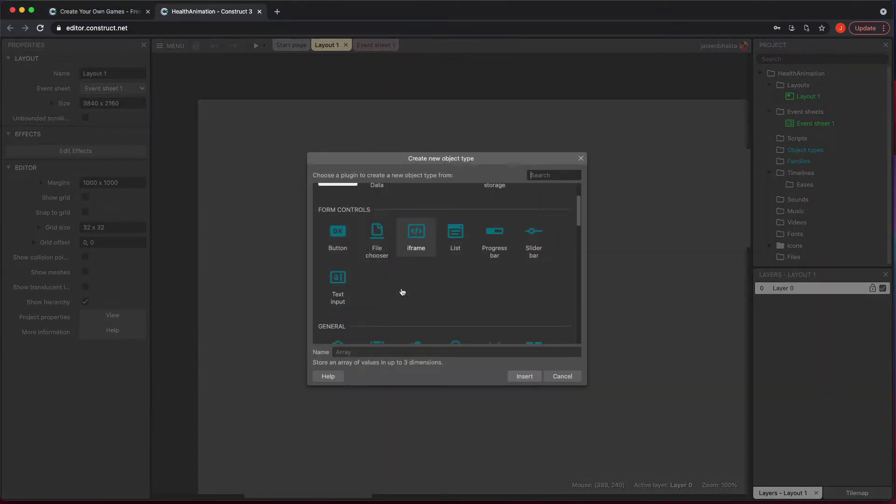
scroll(400, 292, down, 1)
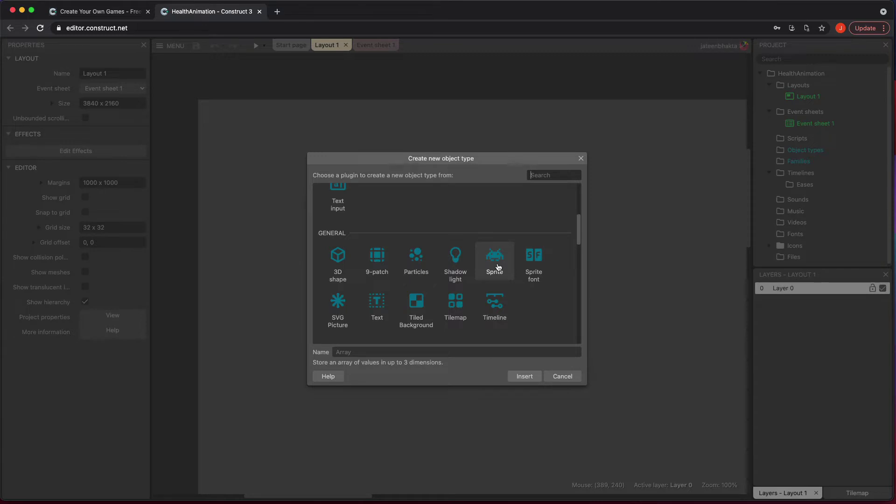
click(581, 158)
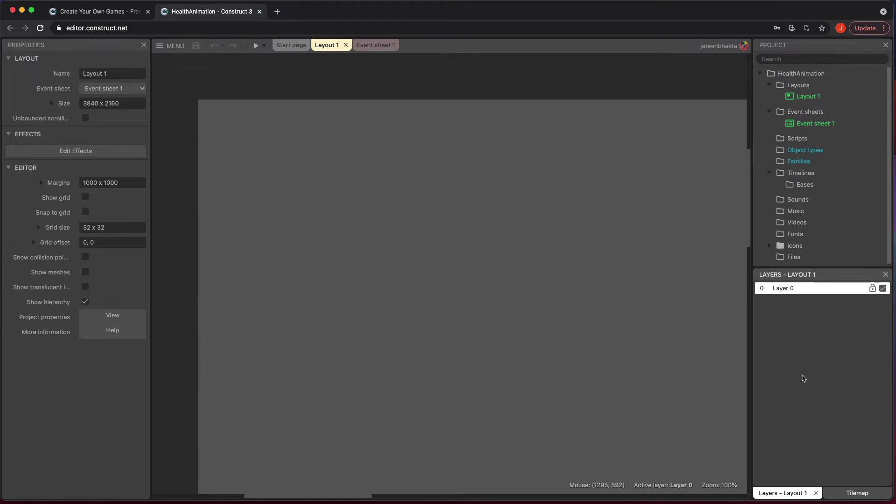
- Add a new top layer to Layout 1 named HUD
right_click(804, 378)
click(791, 384)
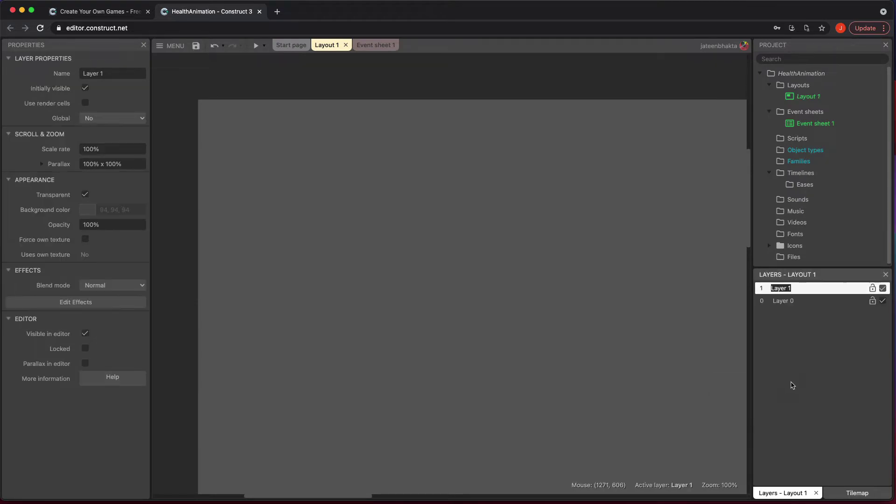
text(HUD)
key(Return)
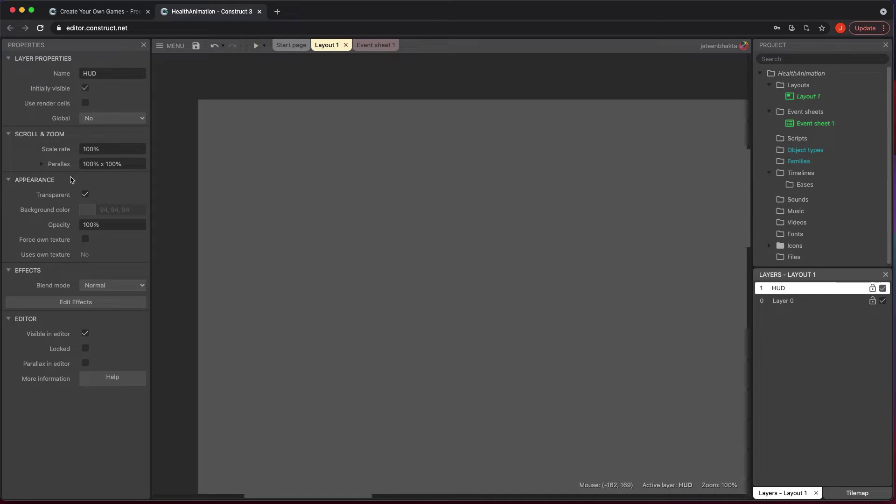
- Set the HUD layer's parallax to 0% horizontally and 0% vertically
click(41, 164)
click(110, 179)
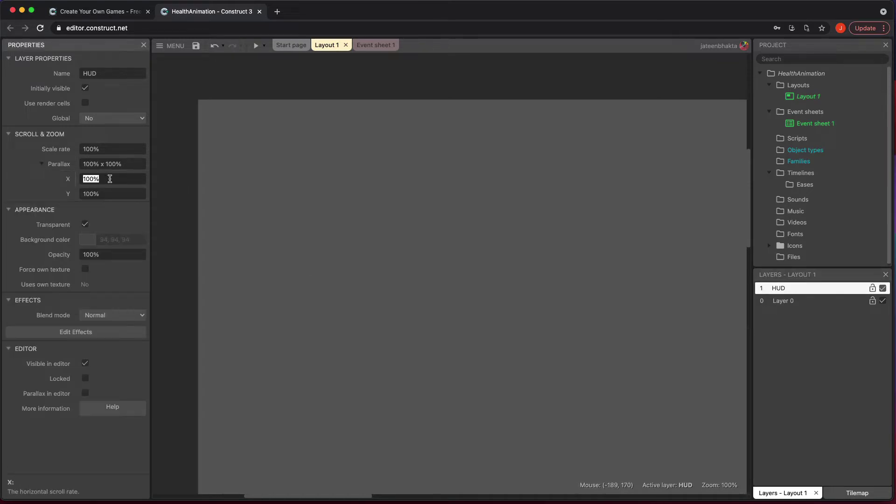
text(0)
key(Tab)
text(0)
key(Tab)
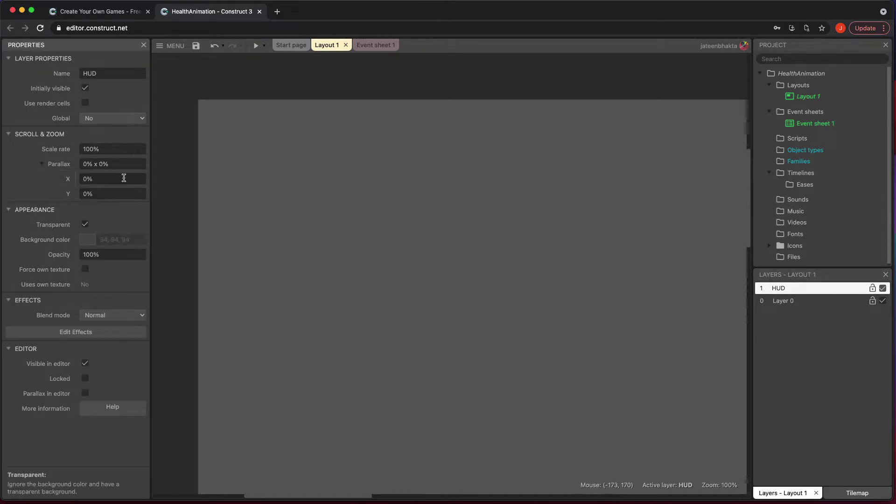
click(306, 152)
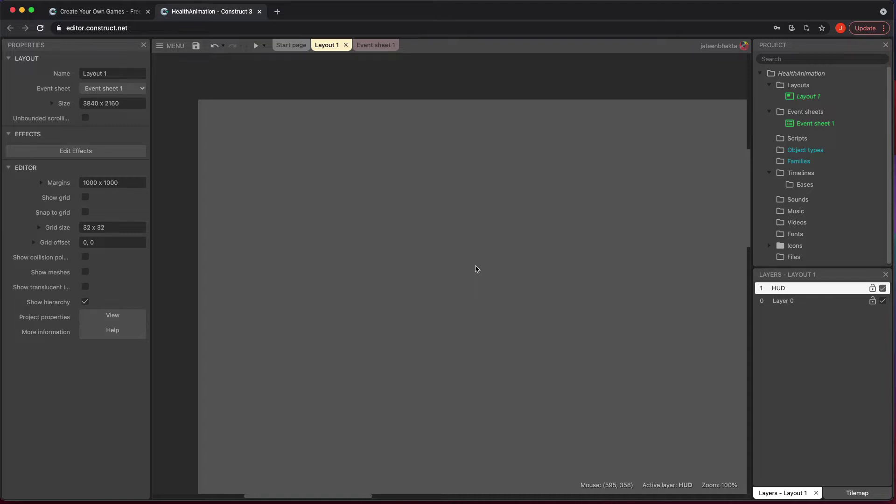
double_click(476, 269)
- Create a sprite named Character, fill it blue, and shrink it to about 25 x 25
scroll(476, 287, down, 5)
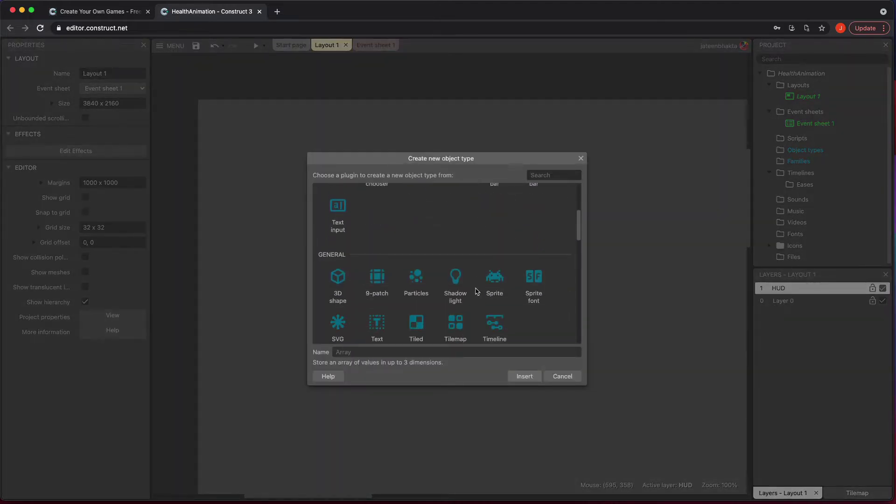
click(497, 284)
click(472, 353)
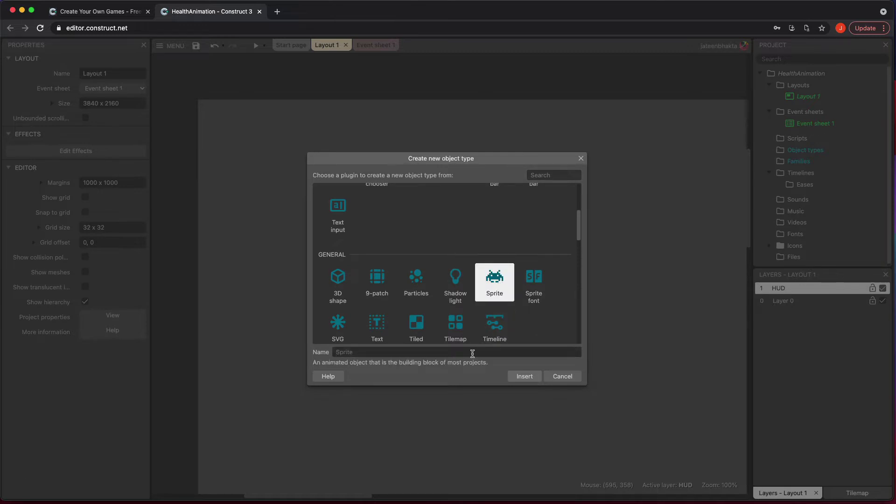
text(Character)
key(Return)
click(428, 251)
click(485, 246)
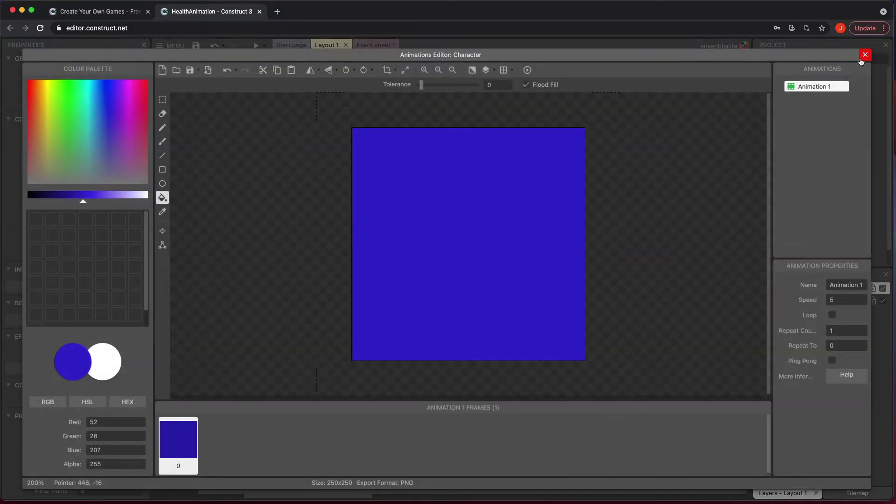
click(865, 55)
drag(493, 190, 450, 251)
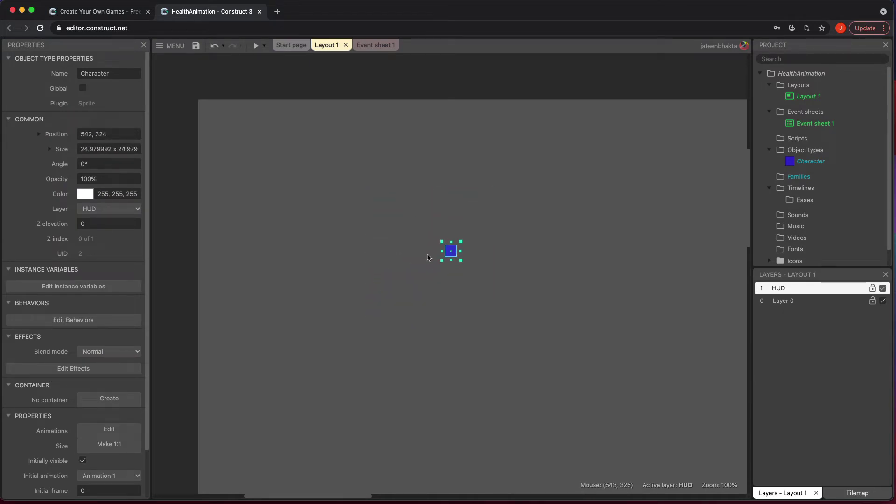
- Give Character the Platform behavior
click(104, 320)
click(441, 334)
scroll(466, 301, down, 1)
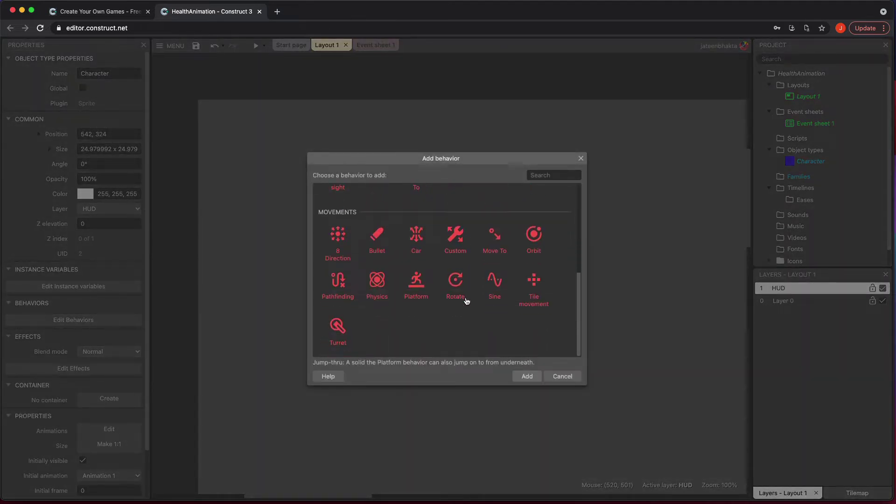
double_click(419, 283)
click(535, 205)
double_click(526, 305)
scroll(496, 272, down, 3)
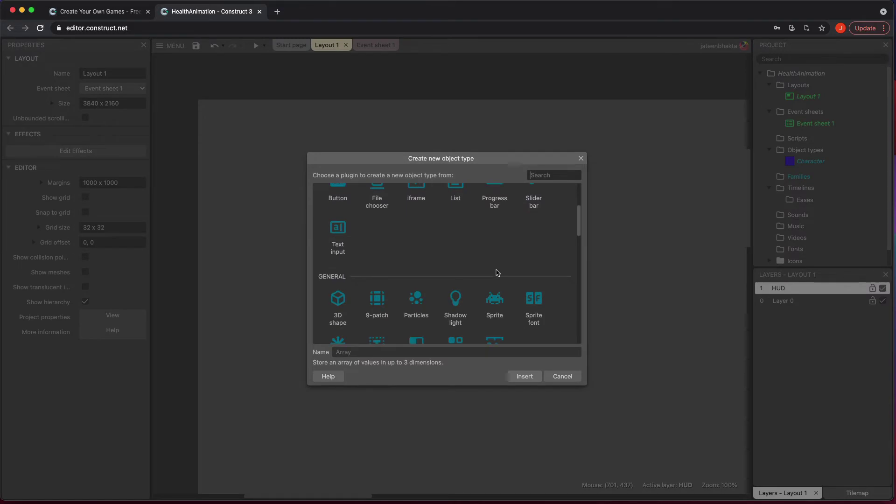
- Create a green sprite named Platform and flatten it to 250 x 22
click(493, 311)
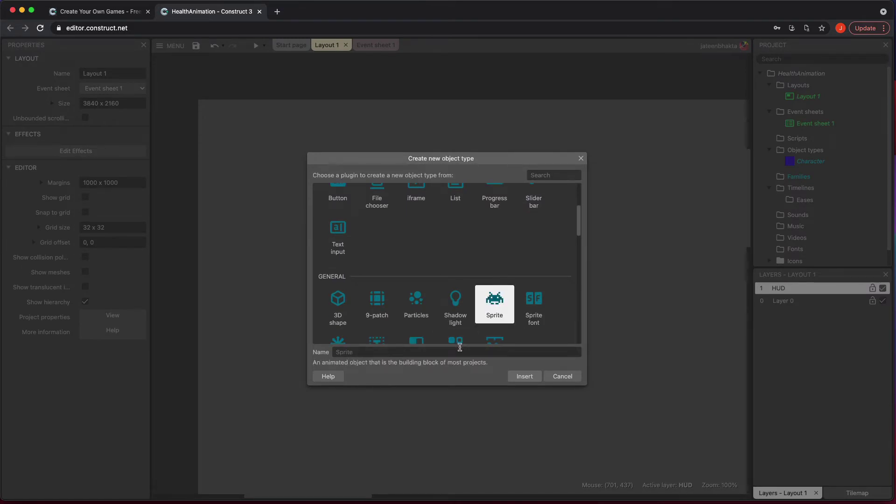
click(460, 349)
text(Platform)
key(Return)
click(441, 291)
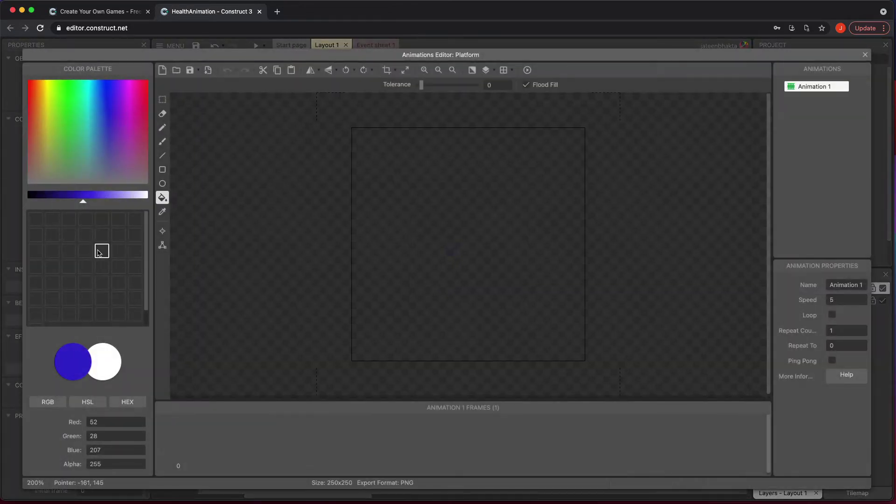
click(53, 123)
click(464, 285)
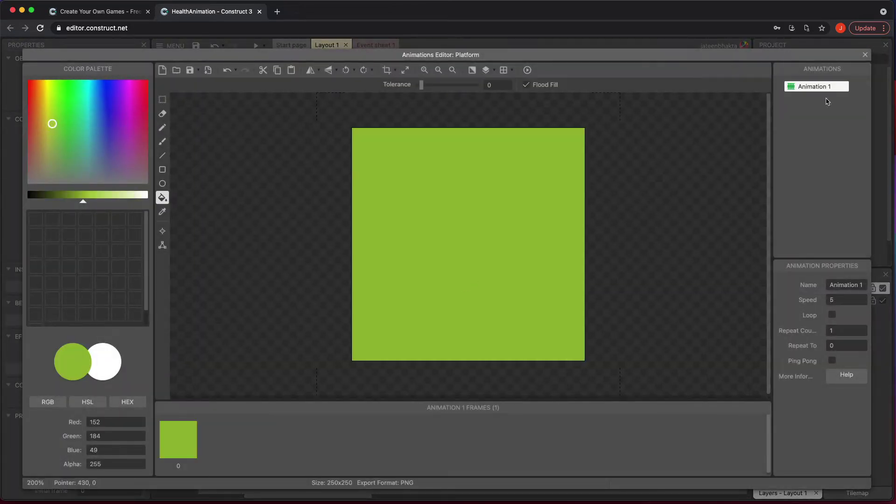
click(864, 54)
drag(440, 225, 468, 285)
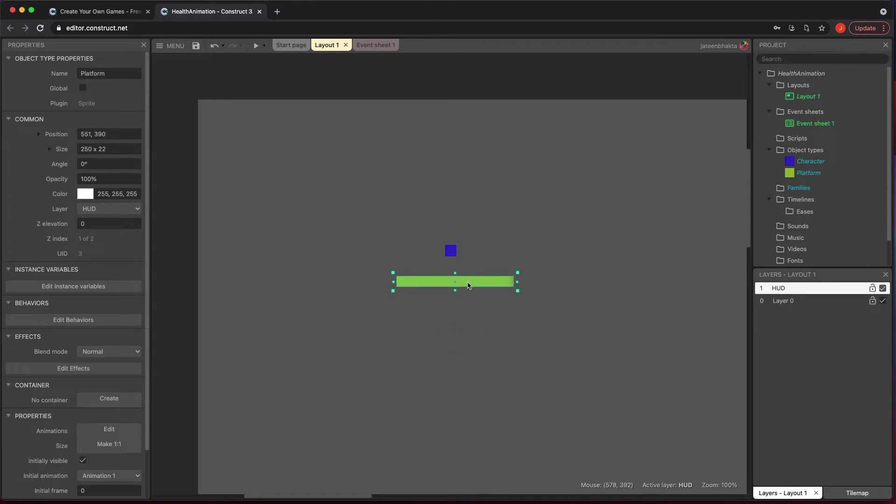
- Give Platform the Solid behavior and widen the bar to 453 x 22 under Character
click(91, 322)
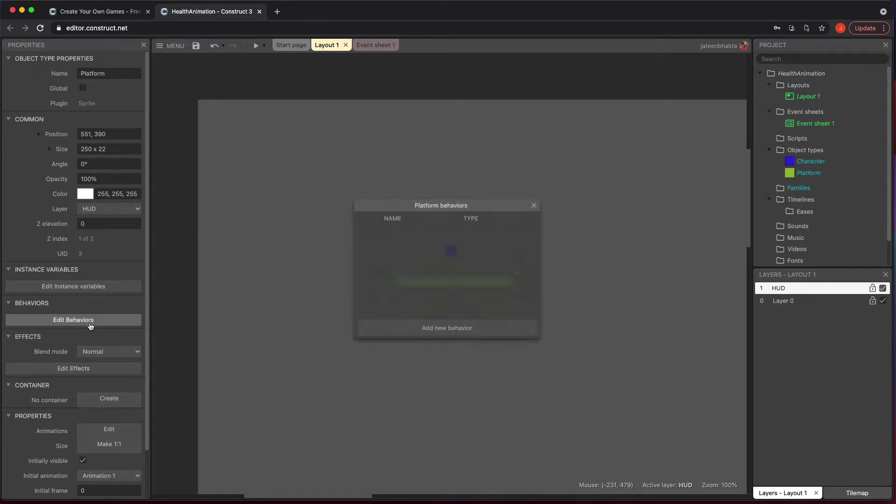
click(447, 334)
double_click(480, 228)
click(534, 205)
click(564, 265)
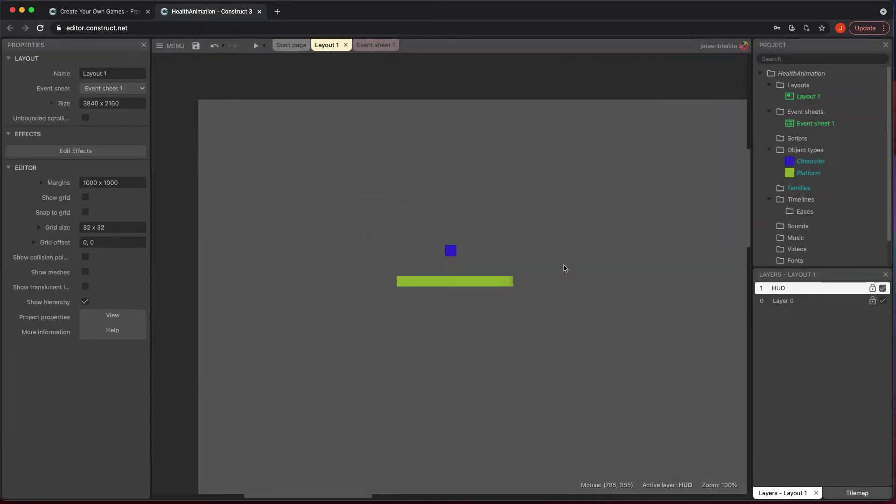
click(489, 281)
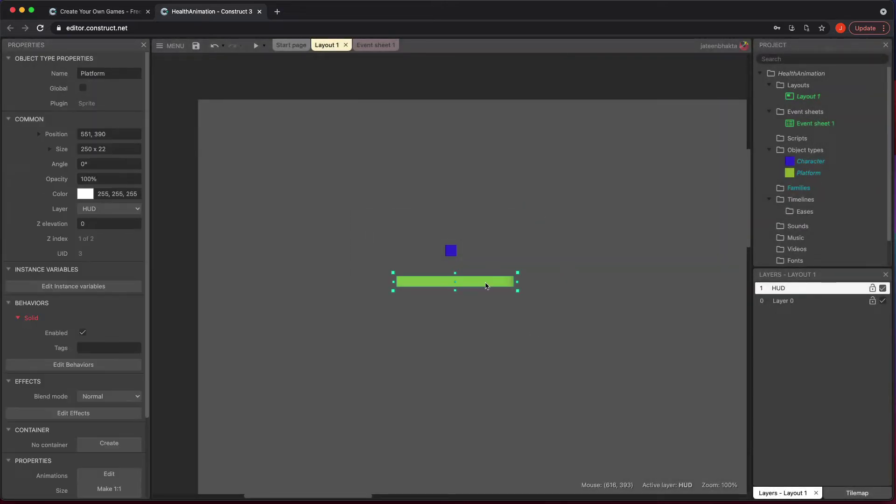
drag(519, 282, 561, 282)
double_click(630, 272)
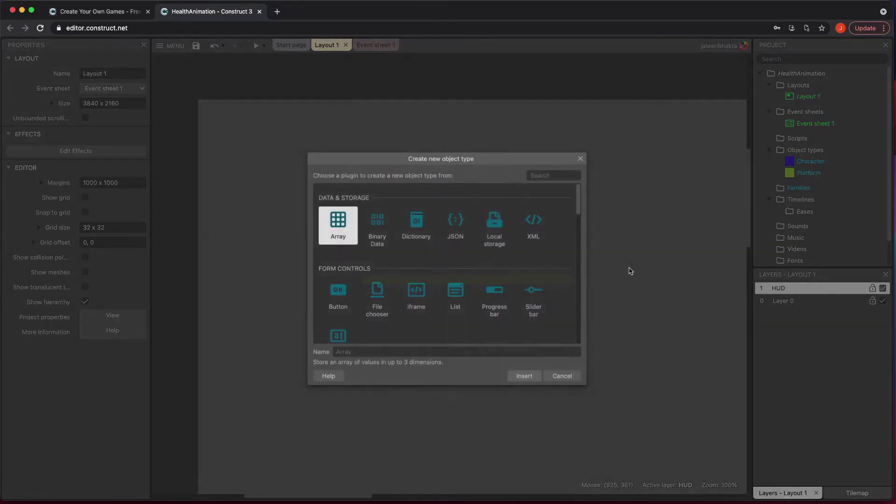
- Create a sprite named lava and fill it red
scroll(495, 235, down, 2)
scroll(496, 237, down, 1)
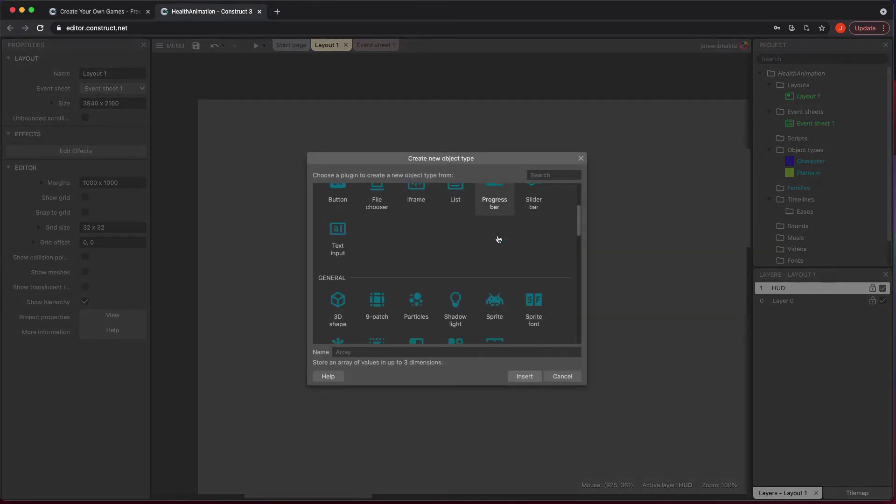
click(494, 297)
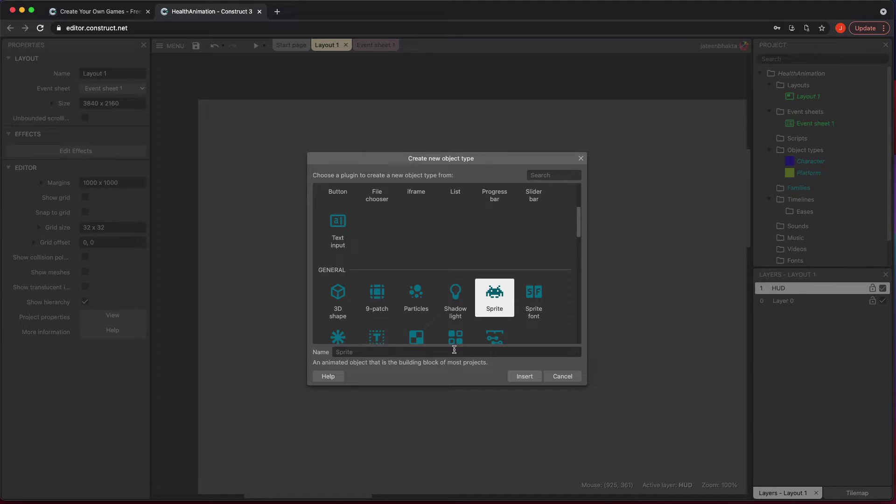
click(454, 350)
text(de)
key(BackSpace)
text(lava)
key(Return)
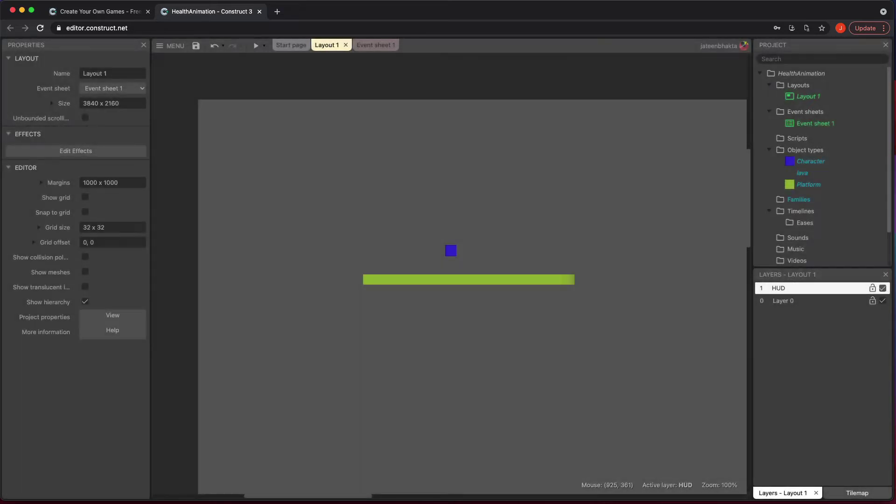
click(457, 310)
drag(59, 104, 28, 90)
click(491, 275)
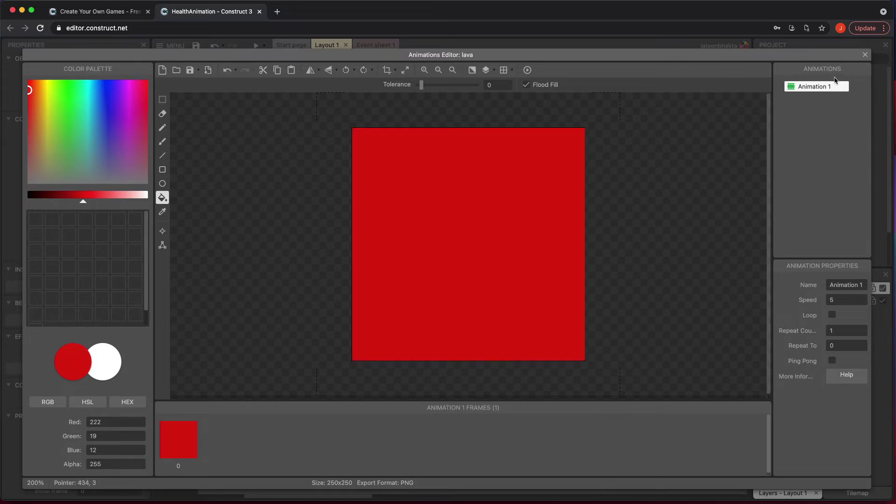
click(864, 55)
- Place the 250 x 56 lava right of the platform and move Character left above it
drag(448, 293, 520, 302)
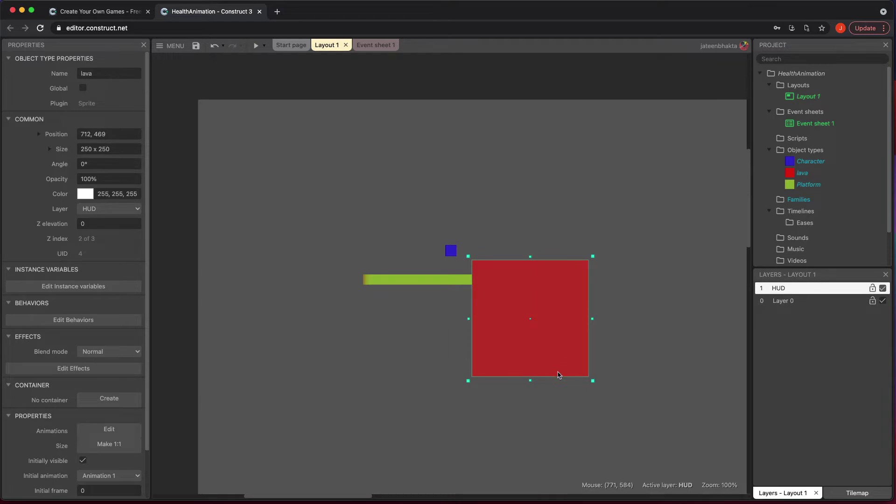
drag(530, 383, 537, 290)
click(536, 353)
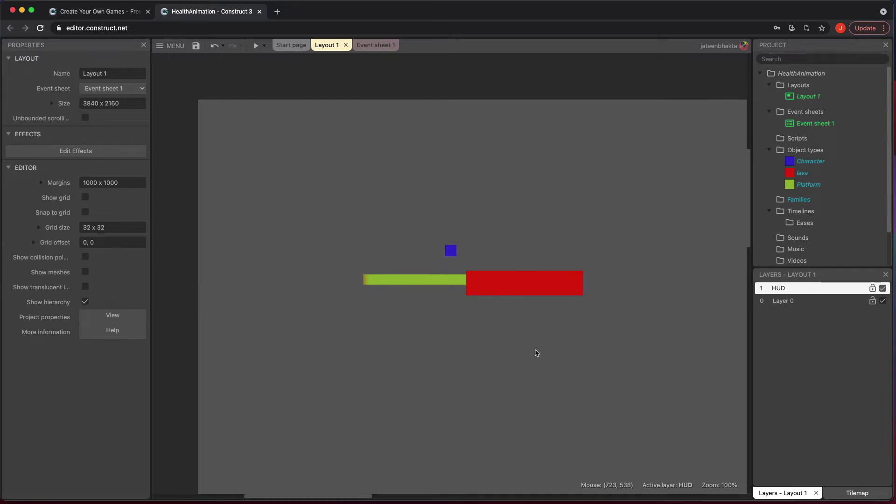
drag(451, 251, 403, 251)
click(465, 248)
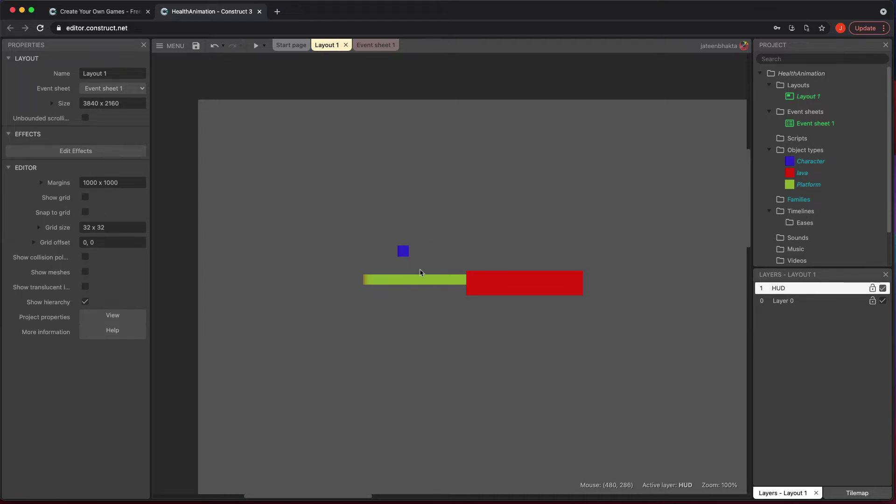
double_click(353, 123)
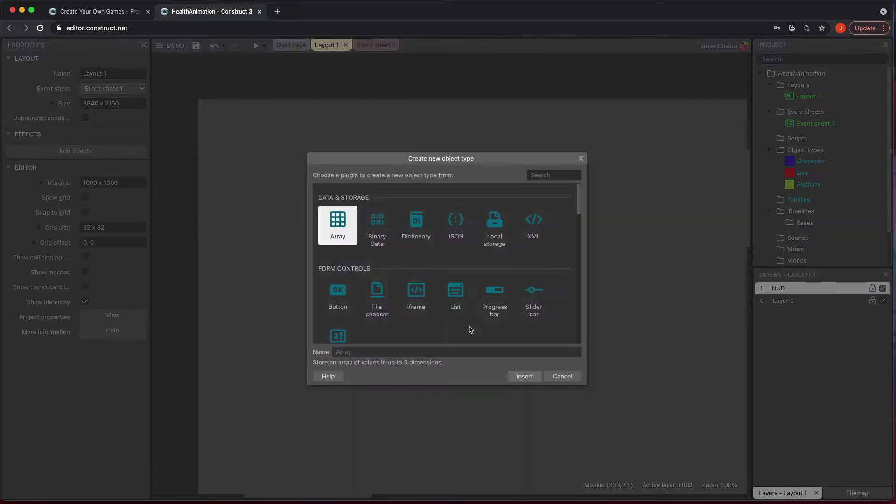
- Create a sprite named HealthMeter and place it on the layout
scroll(470, 329, down, 3)
click(494, 313)
click(476, 351)
text(HealthMete)
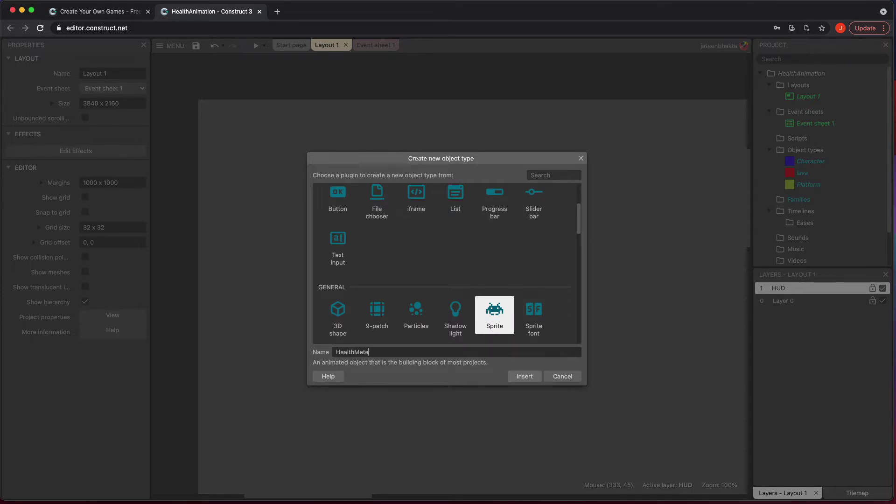
text(r)
key(Return)
click(240, 122)
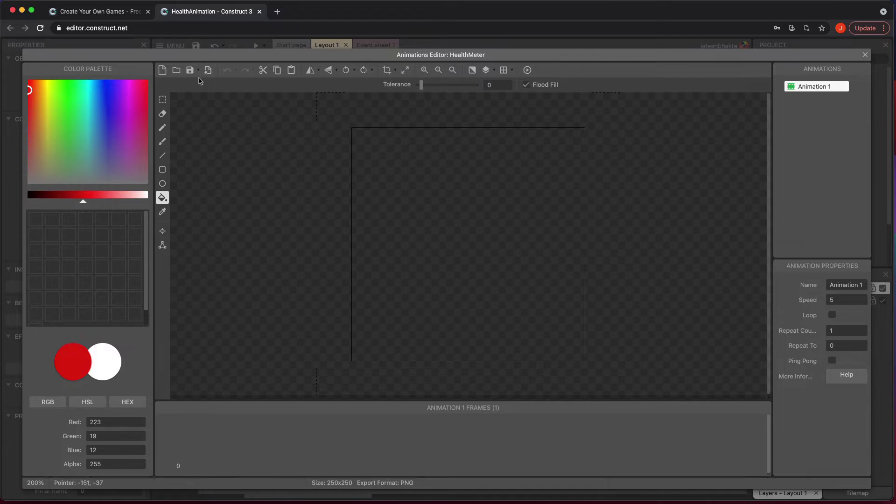
click(177, 71)
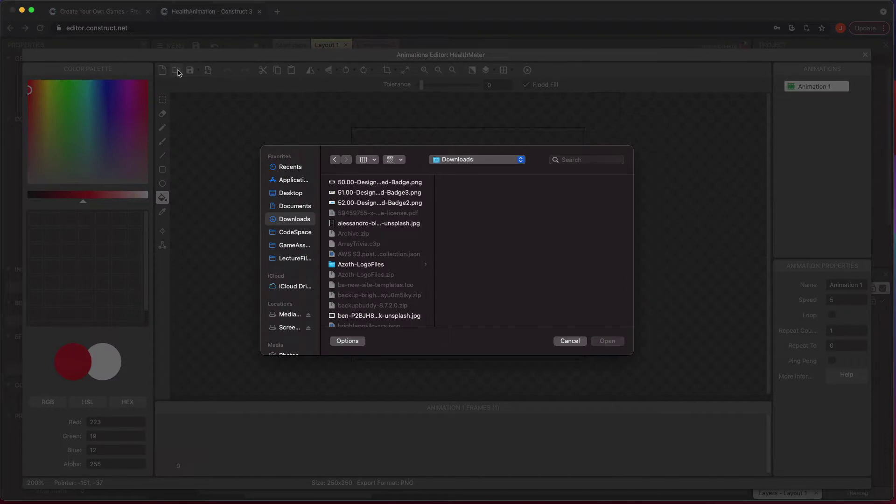
click(296, 258)
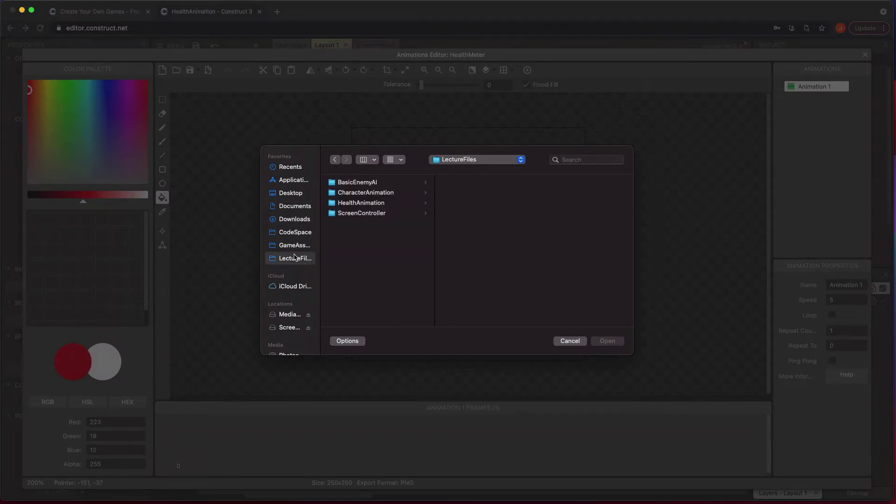
click(367, 204)
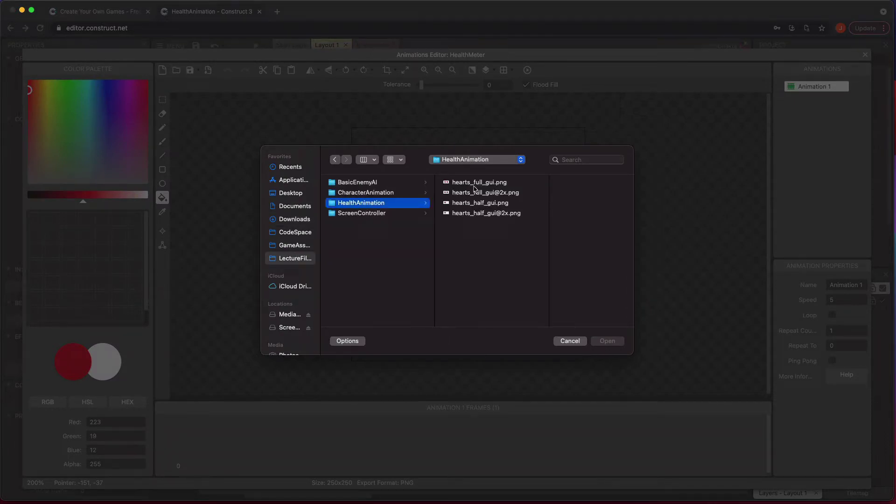
click(476, 196)
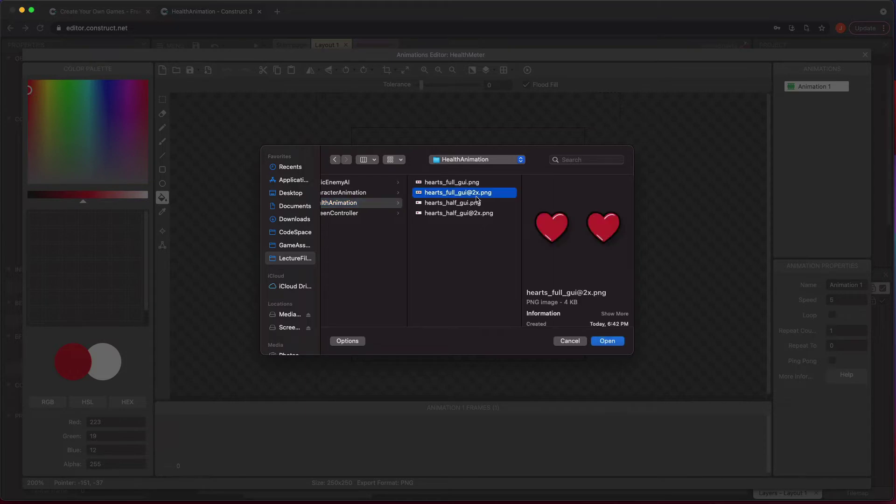
click(469, 215)
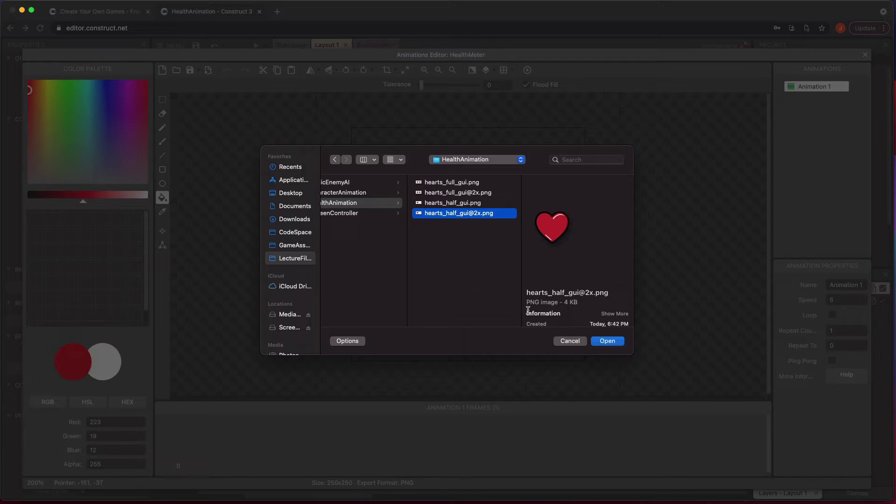
click(606, 344)
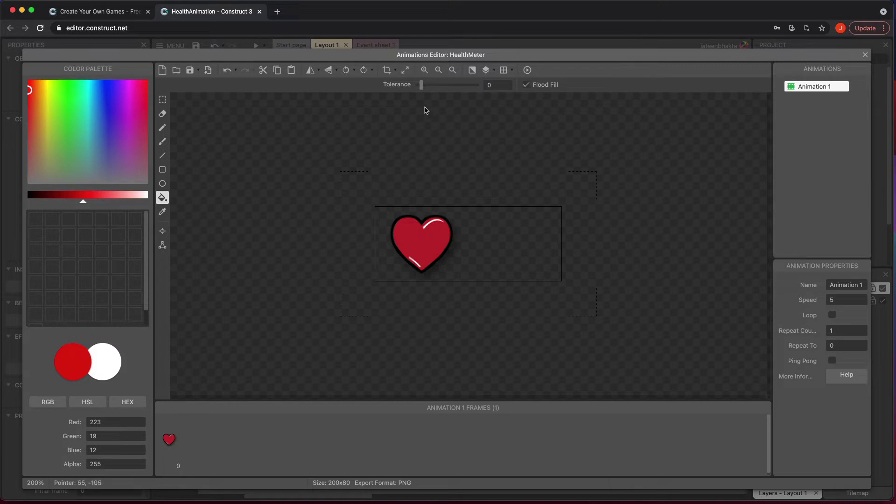
- Resize the heart frame's canvas to 400 x 80 with the heart centred, not stretched
click(406, 74)
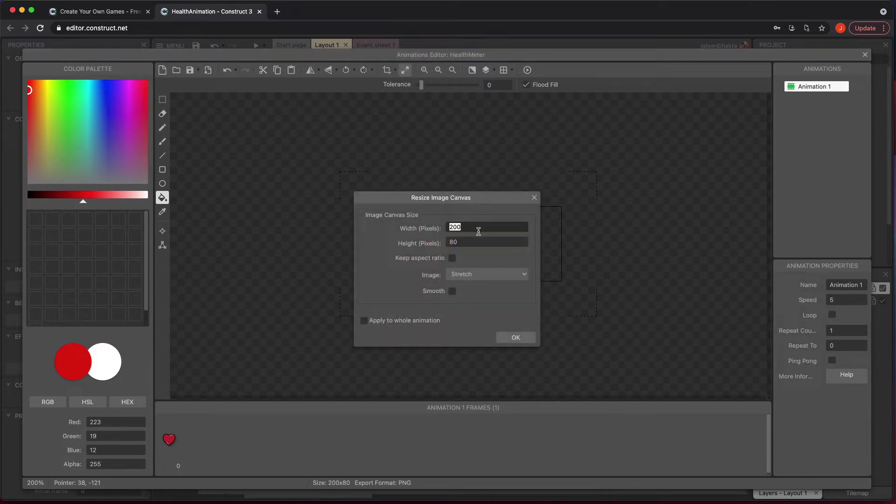
text(400)
key(Return)
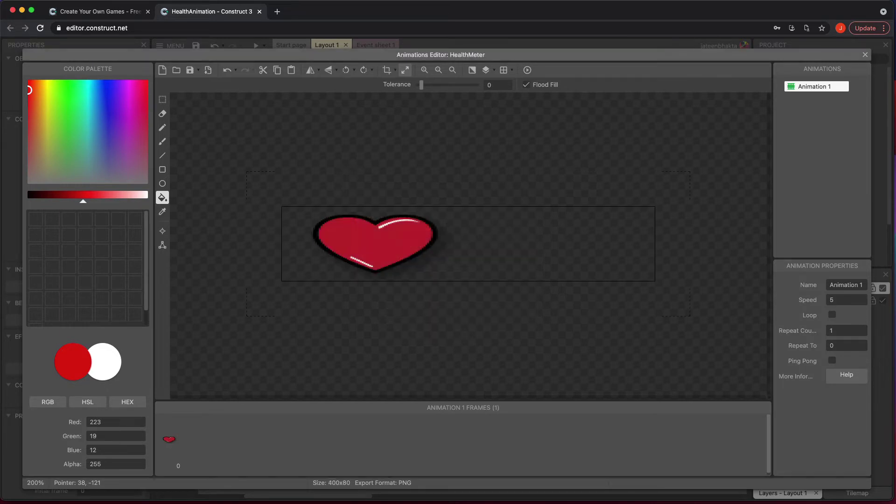
key(ctrl+z)
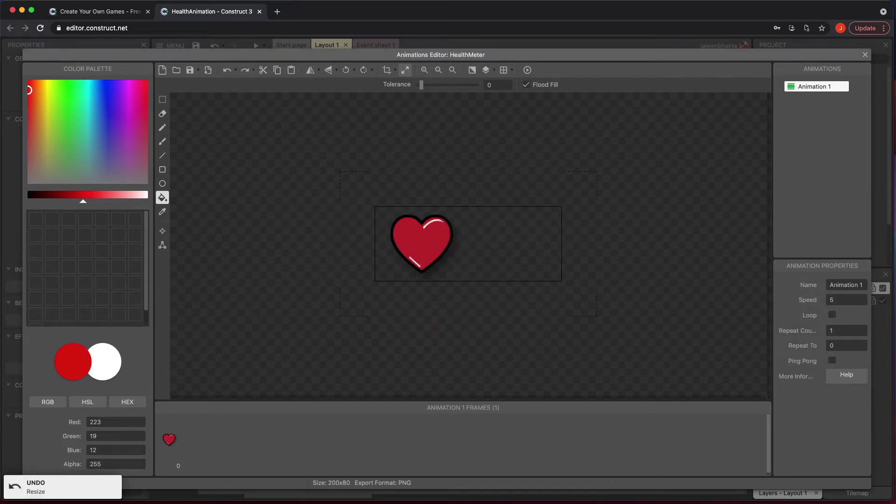
click(406, 70)
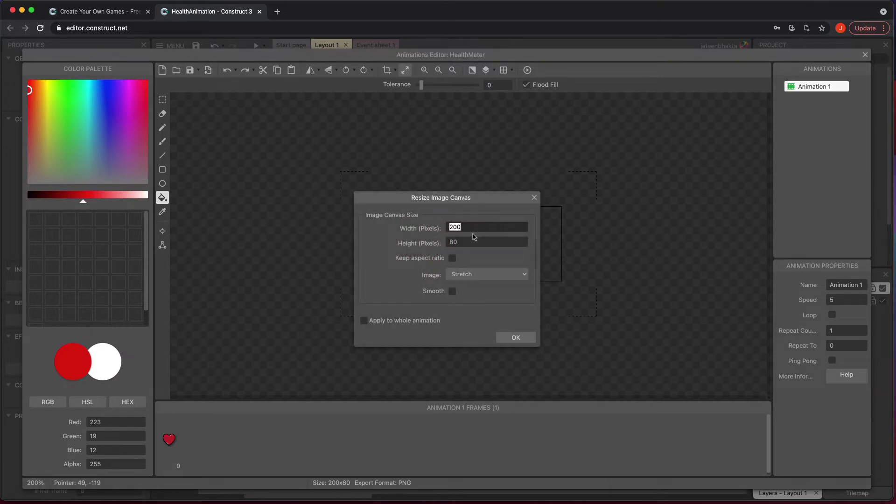
text(400)
click(474, 273)
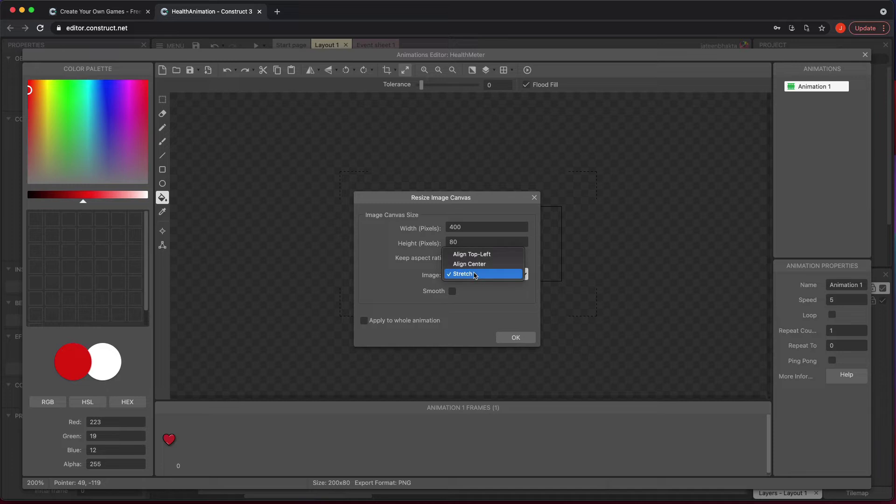
click(474, 265)
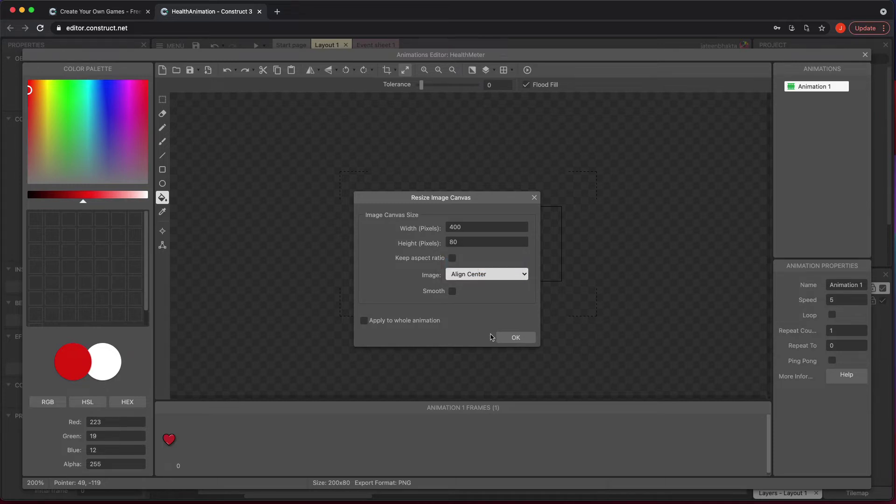
click(513, 337)
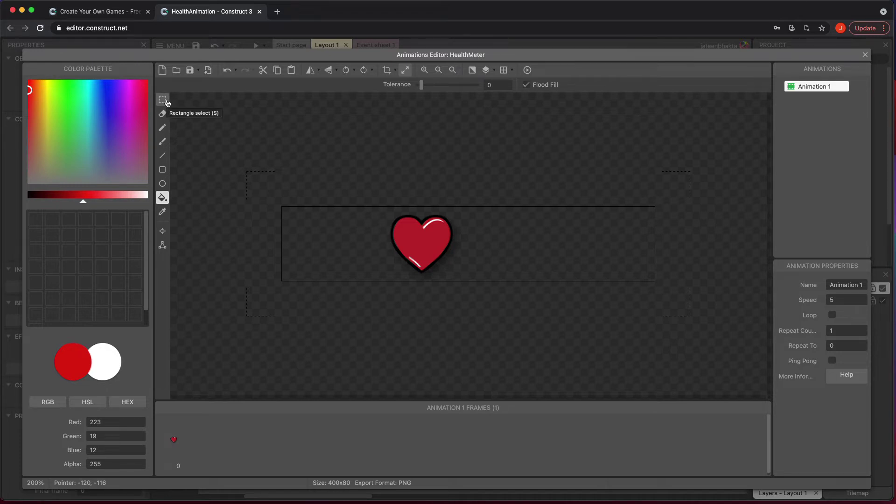
- Copy the heart with a rectangle selection and paste a second heart to its left
click(163, 100)
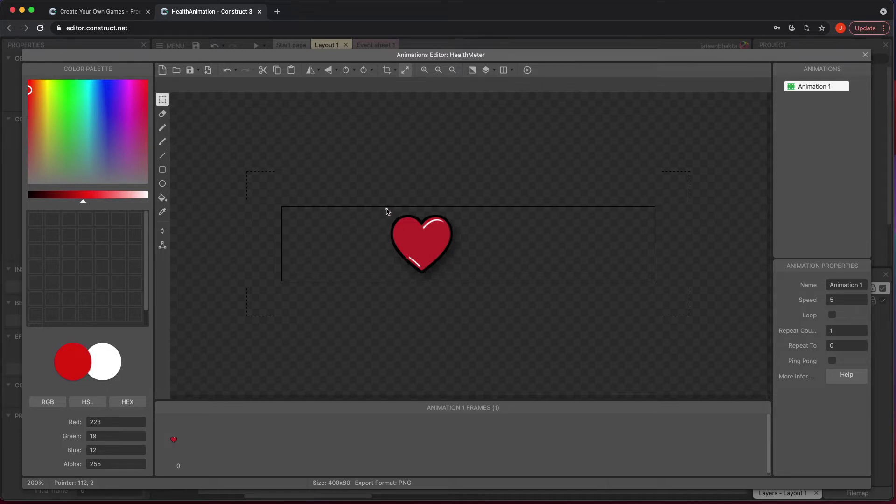
drag(386, 207, 462, 281)
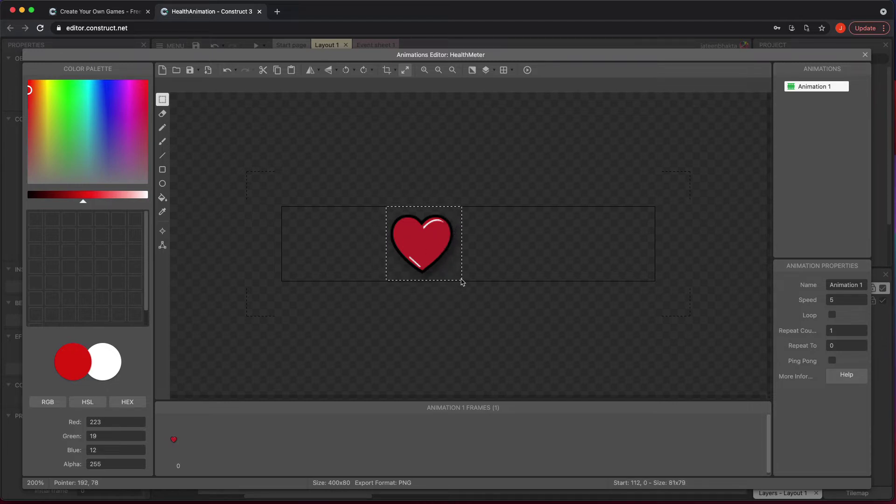
click(466, 320)
key(super+v)
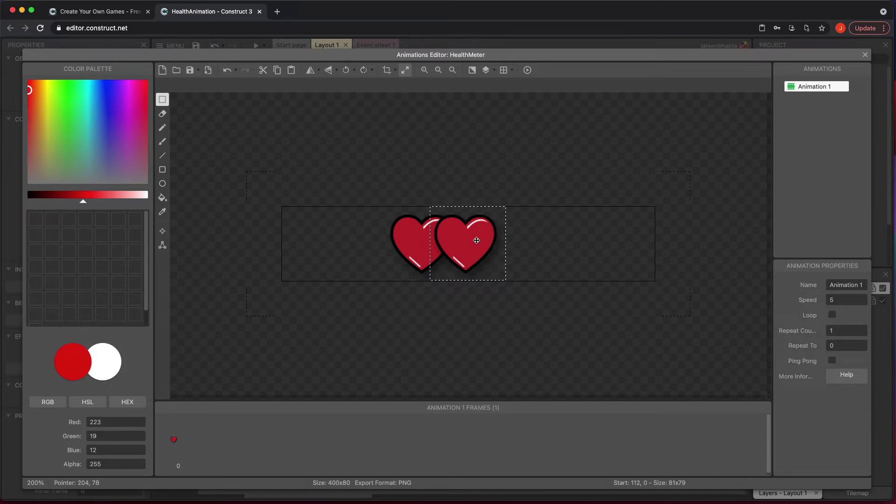
drag(476, 240, 357, 241)
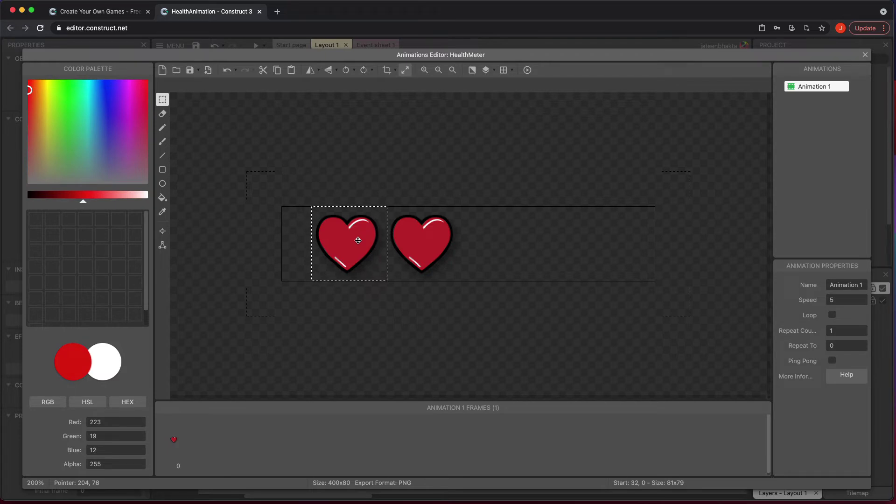
drag(358, 240, 343, 241)
click(343, 240)
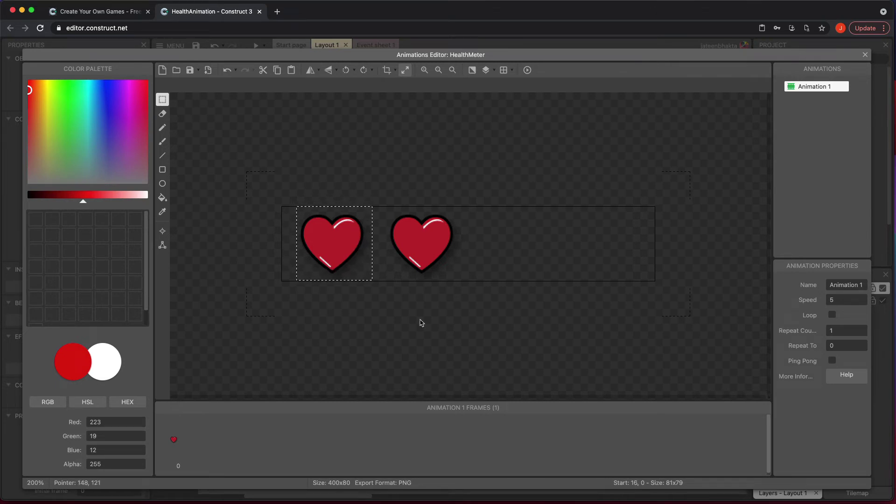
- Paste a third and fourth heart to the right, completing an evenly spaced row
key(ctrl+v)
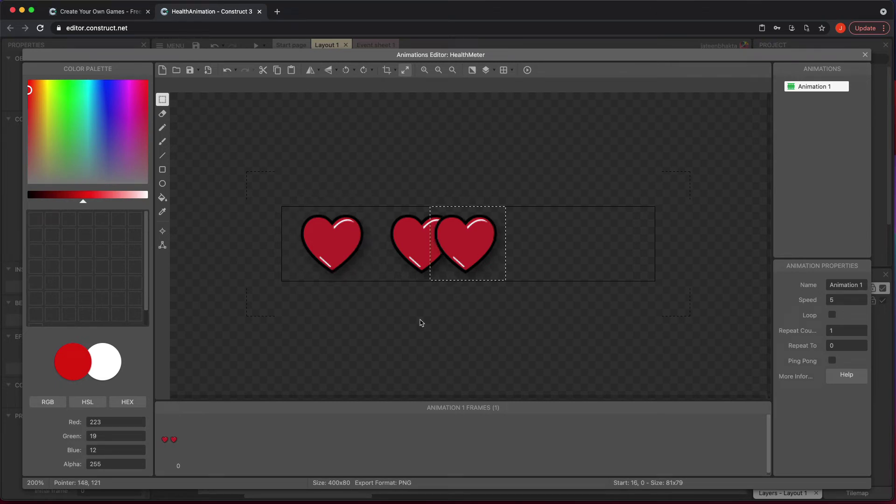
drag(458, 243, 505, 244)
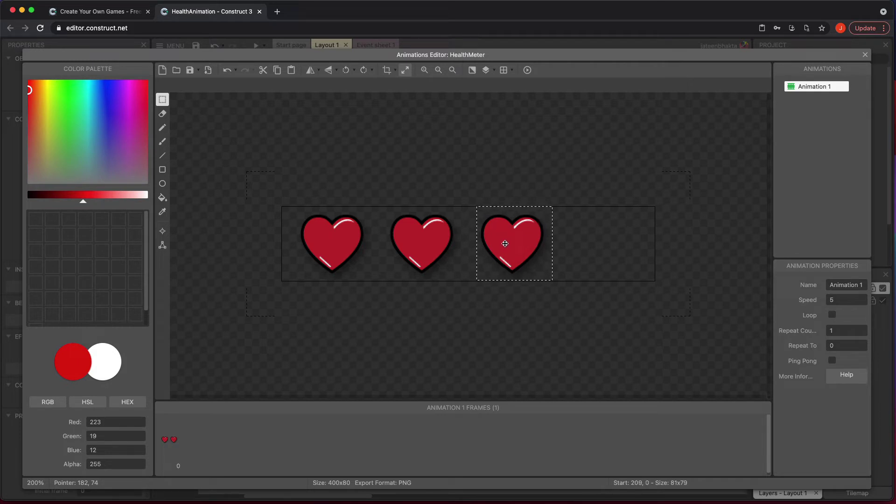
drag(505, 243, 509, 244)
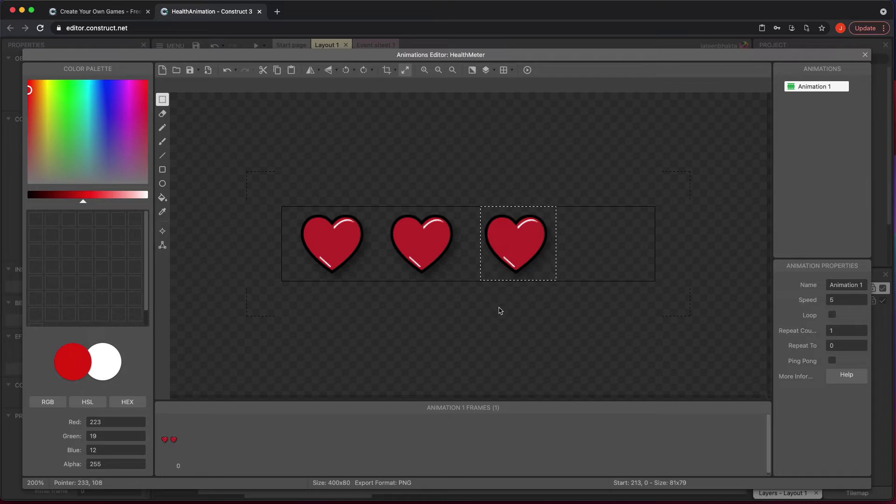
key(ctrl+v)
drag(467, 248, 616, 249)
click(561, 308)
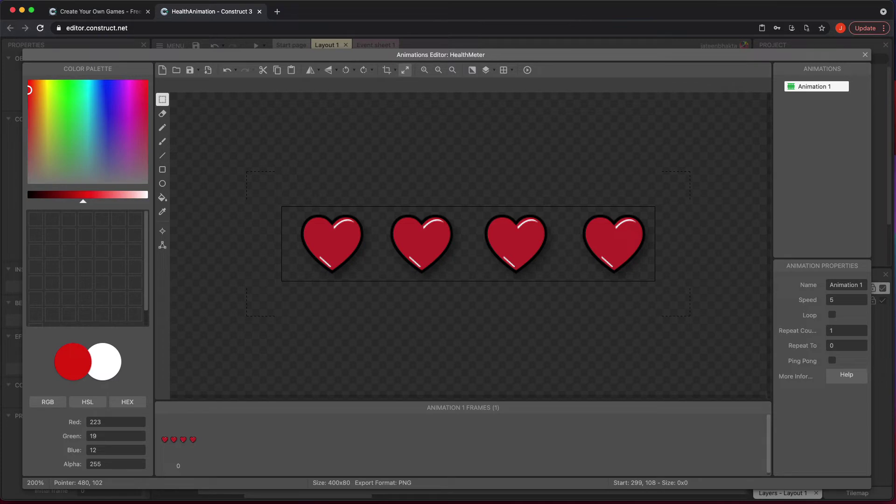
click(192, 442)
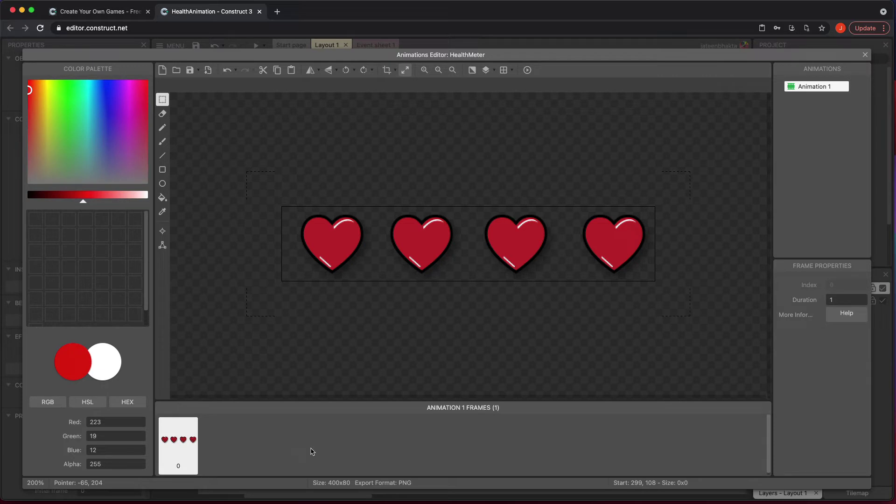
- Duplicate the four-heart frame four times, giving frames 0 to 4
right_click(191, 439)
click(207, 444)
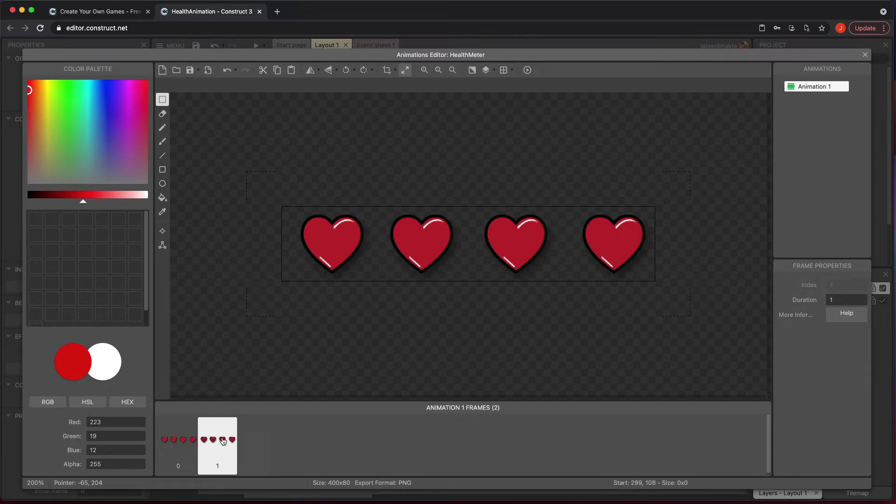
right_click(223, 442)
click(279, 371)
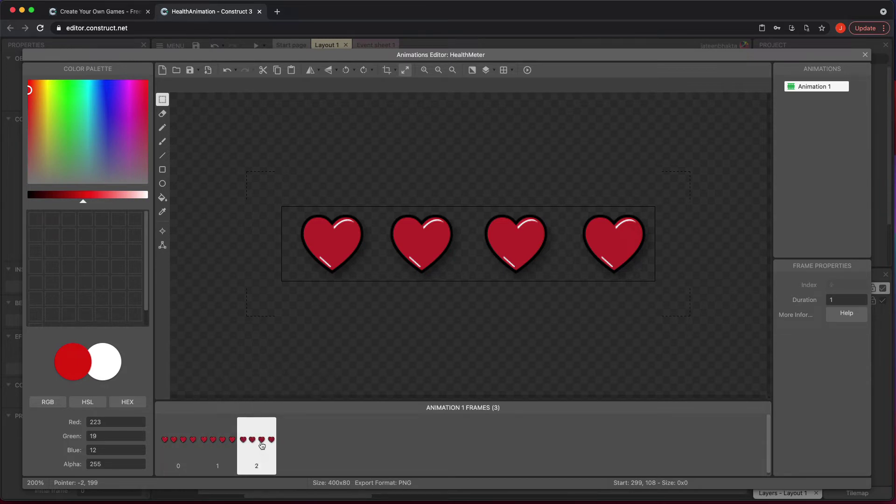
right_click(262, 444)
click(282, 373)
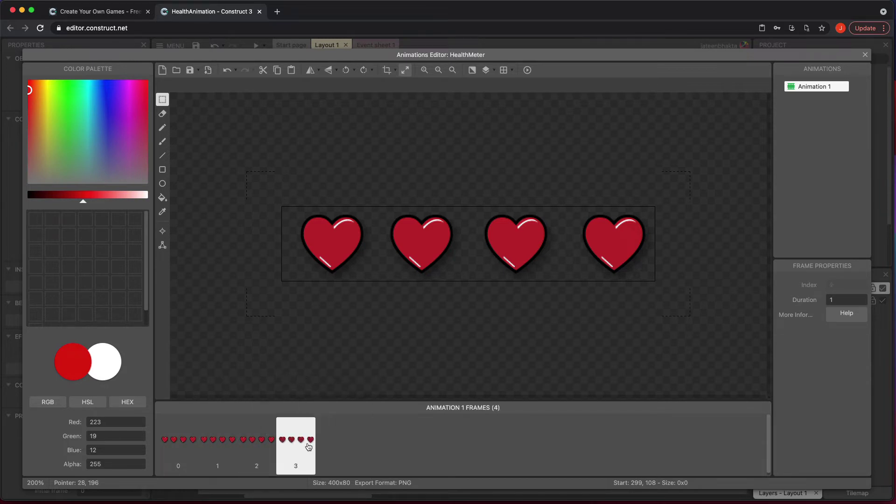
right_click(308, 446)
click(352, 376)
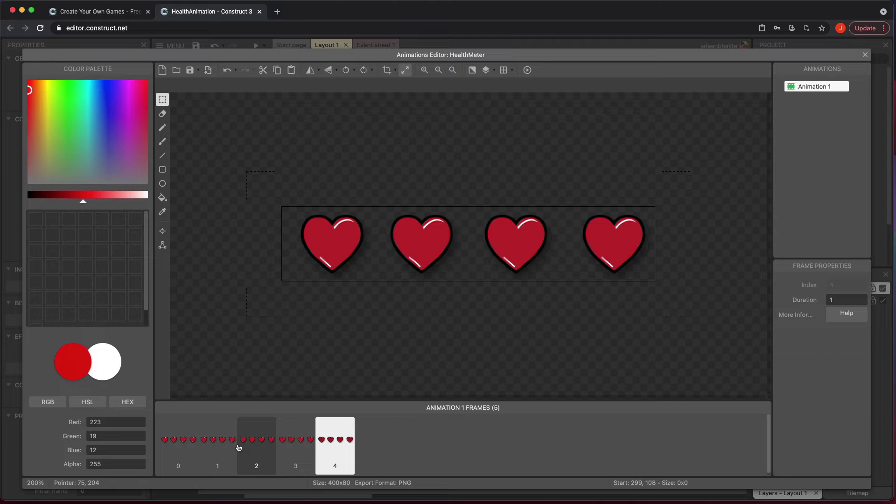
click(209, 443)
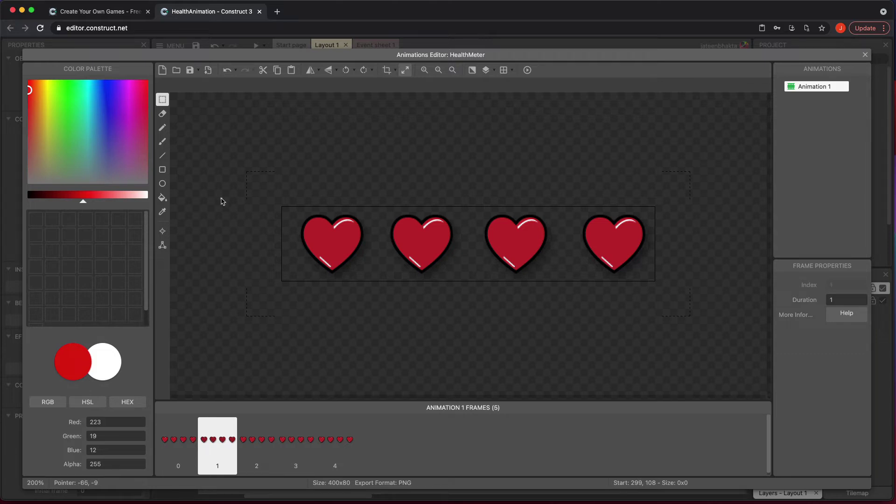
click(162, 113)
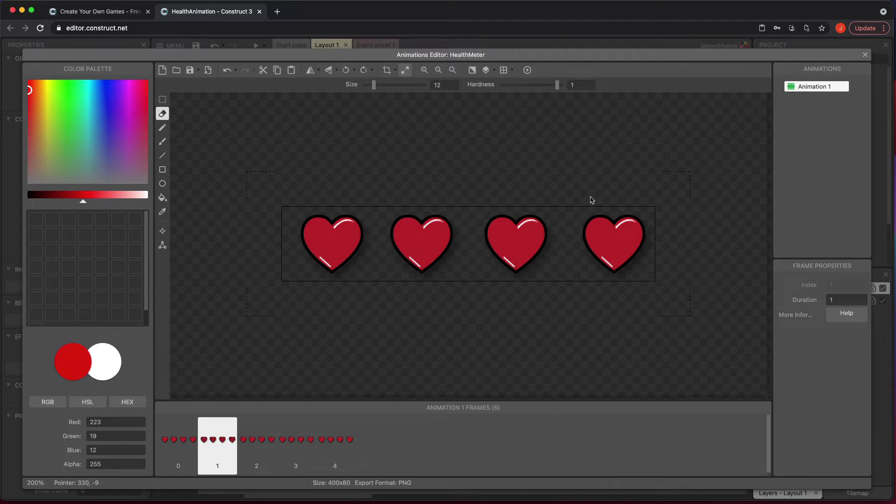
- Erase hearts so frames 1, 2 and 3 show three, two and one heart
mouse_move(587, 226)
mouse_down()
mouse_move(587, 268)
mouse_move(599, 210)
mouse_move(600, 271)
mouse_move(603, 209)
mouse_move(591, 259)
mouse_move(604, 279)
mouse_move(627, 209)
mouse_move(615, 263)
mouse_move(644, 219)
mouse_move(620, 268)
mouse_move(654, 213)
mouse_move(625, 274)
mouse_up()
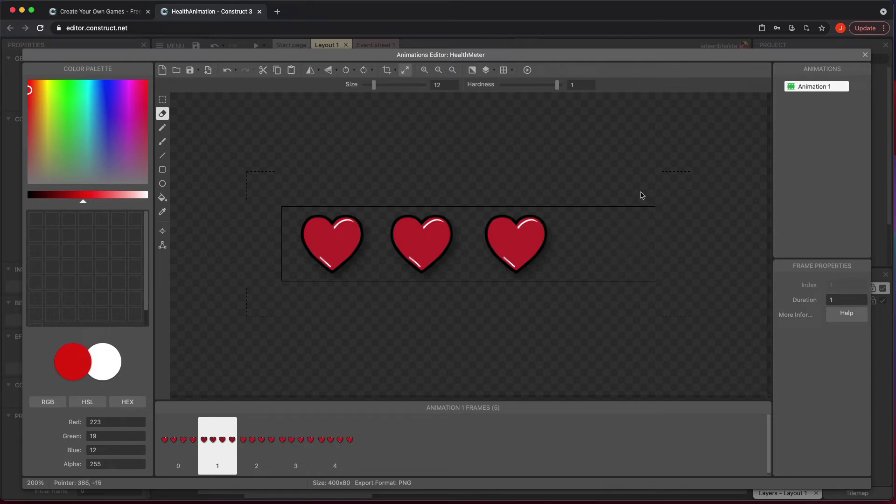
click(274, 437)
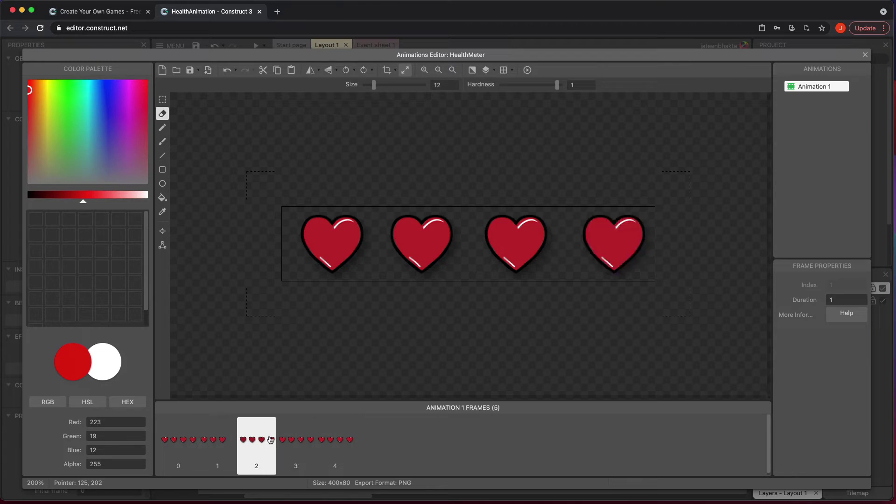
mouse_move(482, 314)
mouse_down()
mouse_move(498, 186)
mouse_move(507, 266)
mouse_move(513, 219)
mouse_move(535, 165)
mouse_move(501, 237)
mouse_move(506, 300)
mouse_move(535, 187)
mouse_move(526, 246)
mouse_move(564, 186)
mouse_move(535, 292)
mouse_move(556, 239)
mouse_move(606, 180)
mouse_move(624, 194)
mouse_move(567, 225)
mouse_move(665, 228)
mouse_move(552, 211)
mouse_move(656, 222)
mouse_move(589, 218)
mouse_move(674, 216)
mouse_move(574, 244)
mouse_move(661, 237)
mouse_move(579, 255)
mouse_move(586, 269)
mouse_move(649, 260)
mouse_move(634, 257)
mouse_move(586, 285)
mouse_move(632, 278)
mouse_move(589, 266)
mouse_up()
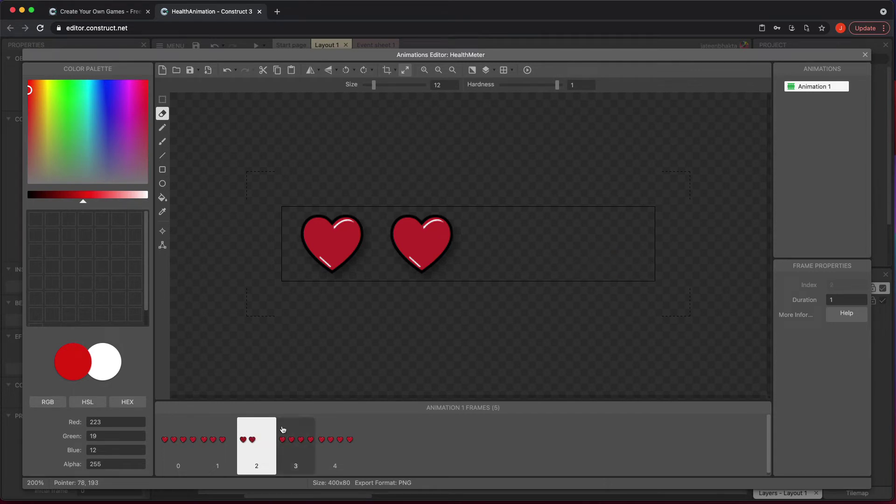
click(296, 452)
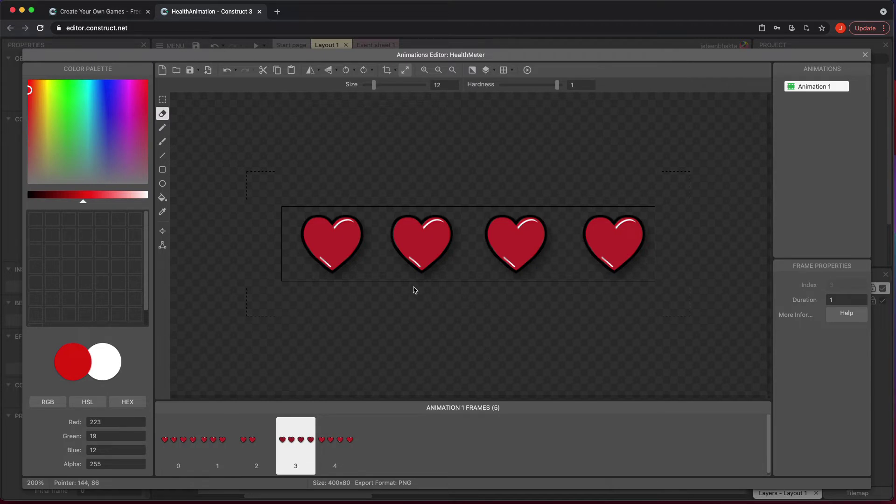
mouse_move(404, 259)
mouse_down()
mouse_move(412, 193)
mouse_move(404, 292)
mouse_move(436, 186)
mouse_move(401, 297)
mouse_move(423, 207)
mouse_move(406, 299)
mouse_move(468, 193)
mouse_move(425, 297)
mouse_move(452, 217)
mouse_move(437, 209)
mouse_move(430, 253)
mouse_move(455, 211)
mouse_move(427, 263)
mouse_move(445, 224)
mouse_move(444, 301)
mouse_move(485, 211)
mouse_move(486, 270)
mouse_move(493, 220)
mouse_move(515, 205)
mouse_move(478, 286)
mouse_move(530, 232)
mouse_move(536, 208)
mouse_move(487, 251)
mouse_move(543, 199)
mouse_move(542, 230)
mouse_move(514, 228)
mouse_move(682, 229)
mouse_move(563, 215)
mouse_move(577, 223)
mouse_move(548, 229)
mouse_move(639, 210)
mouse_move(706, 216)
mouse_move(498, 244)
mouse_move(667, 238)
mouse_move(493, 264)
mouse_move(475, 258)
mouse_move(619, 261)
mouse_up()
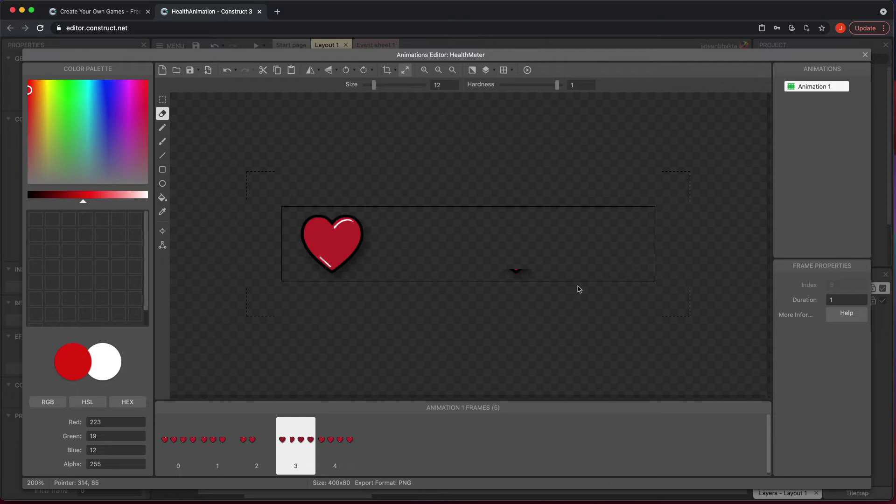
drag(514, 270, 547, 272)
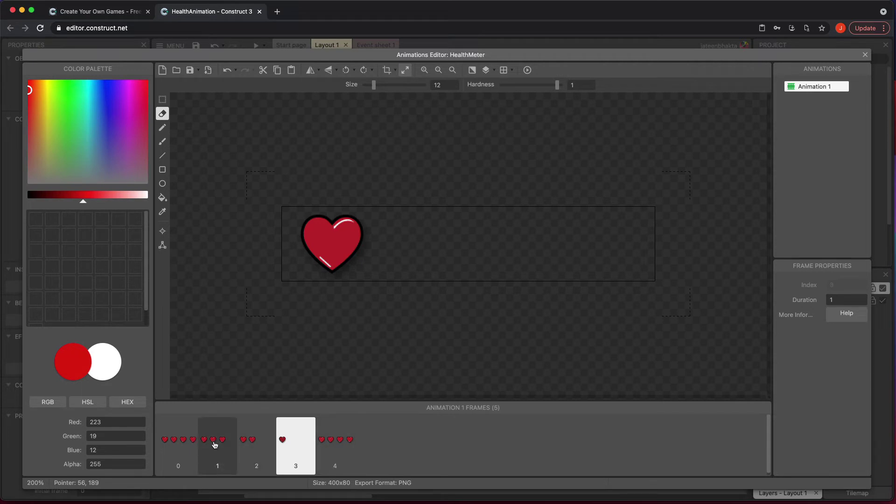
- Erase every heart and the last dark fragment from frame 4, leaving it blank
click(345, 451)
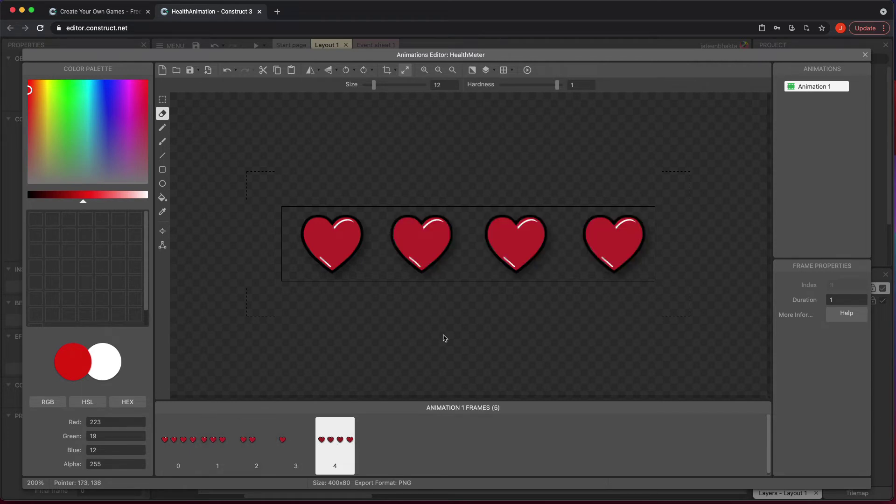
mouse_move(459, 255)
mouse_down()
mouse_move(190, 254)
mouse_move(531, 253)
mouse_move(331, 258)
mouse_move(434, 266)
mouse_move(384, 270)
mouse_move(355, 233)
mouse_move(308, 231)
mouse_move(380, 205)
mouse_move(321, 248)
mouse_move(604, 222)
mouse_move(539, 216)
mouse_move(363, 246)
mouse_move(550, 202)
mouse_move(567, 226)
mouse_move(540, 242)
mouse_move(550, 250)
mouse_move(518, 260)
mouse_move(595, 222)
mouse_move(651, 224)
mouse_move(582, 252)
mouse_move(640, 229)
mouse_move(579, 269)
mouse_move(643, 246)
mouse_move(657, 250)
mouse_move(625, 276)
mouse_up()
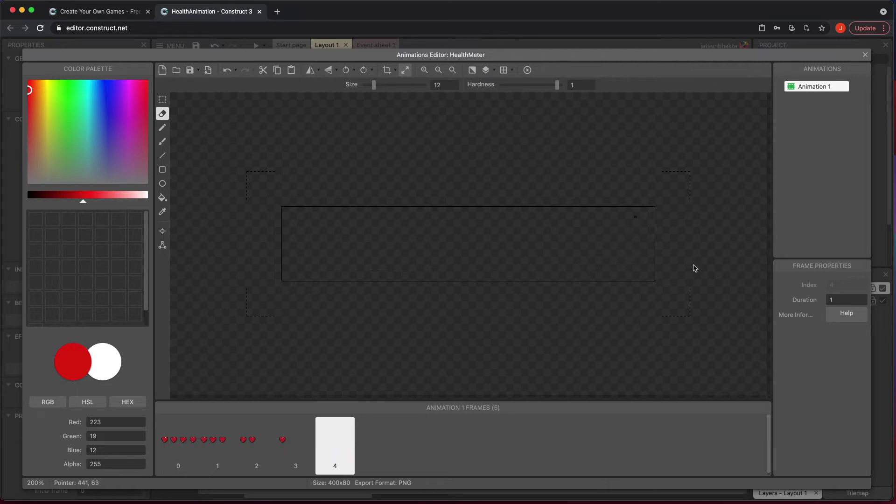
click(635, 216)
- Review the HealthMeter's five frames, from four hearts down to the empty frame 4
click(175, 439)
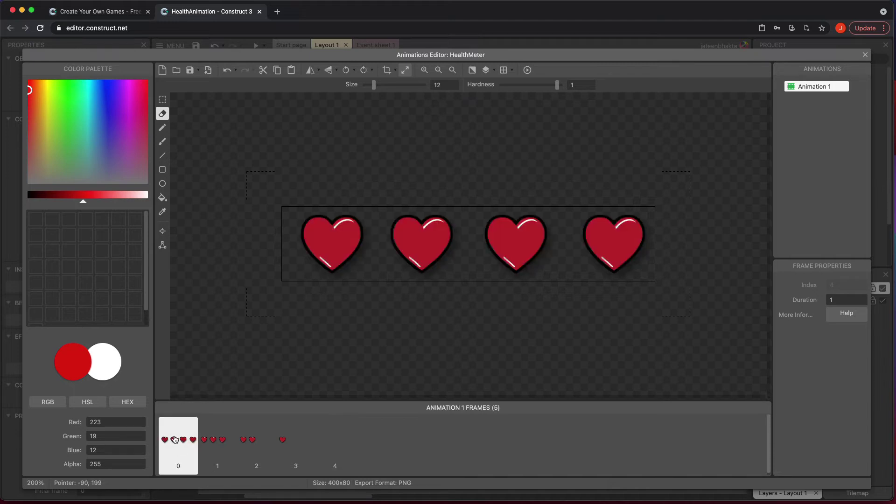
click(210, 455)
click(252, 449)
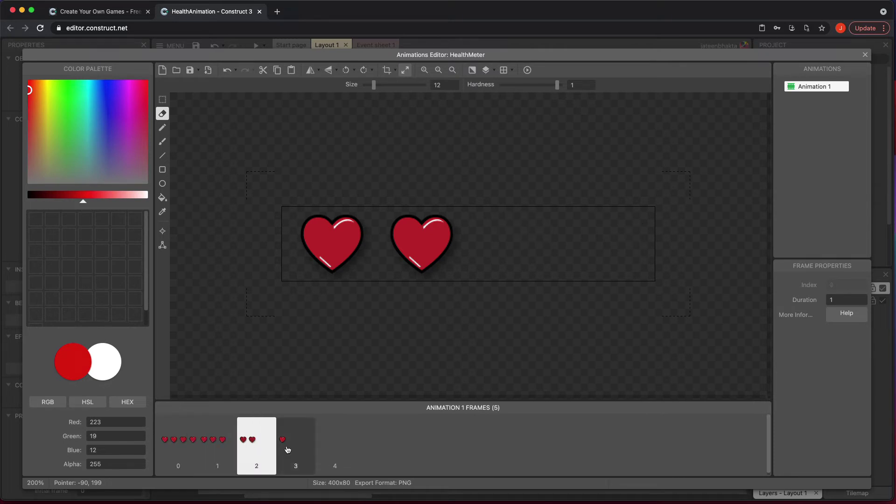
click(286, 453)
click(322, 452)
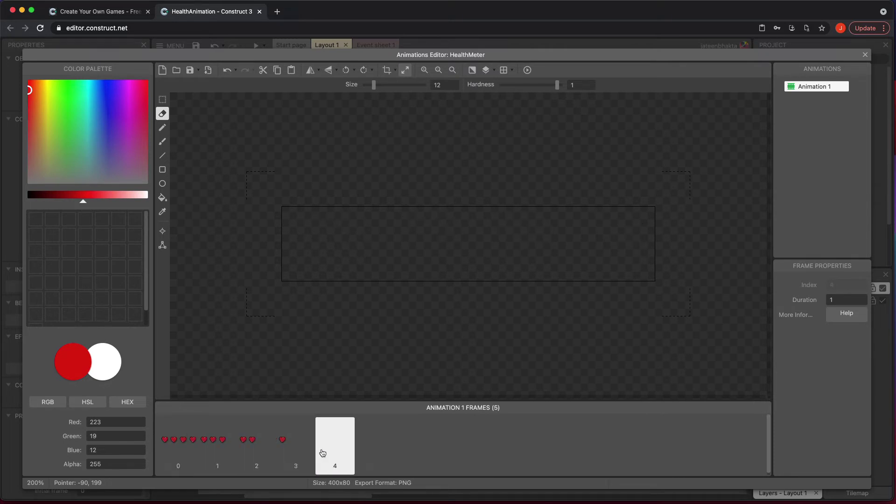
click(510, 421)
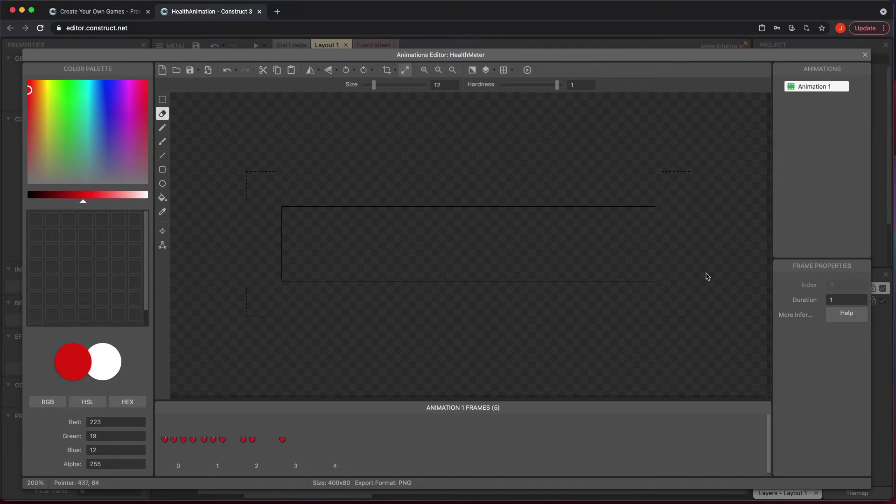
- Set Animation 1's playback speed to 0 and close the animation editor
click(820, 86)
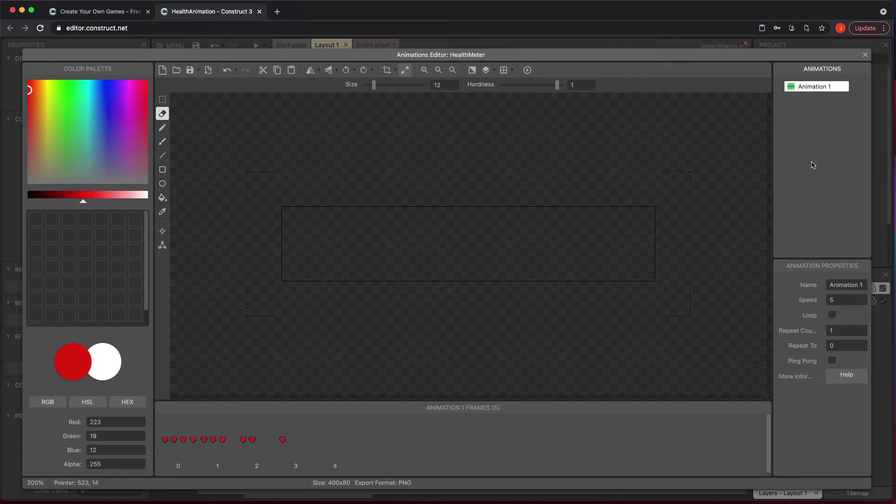
click(835, 298)
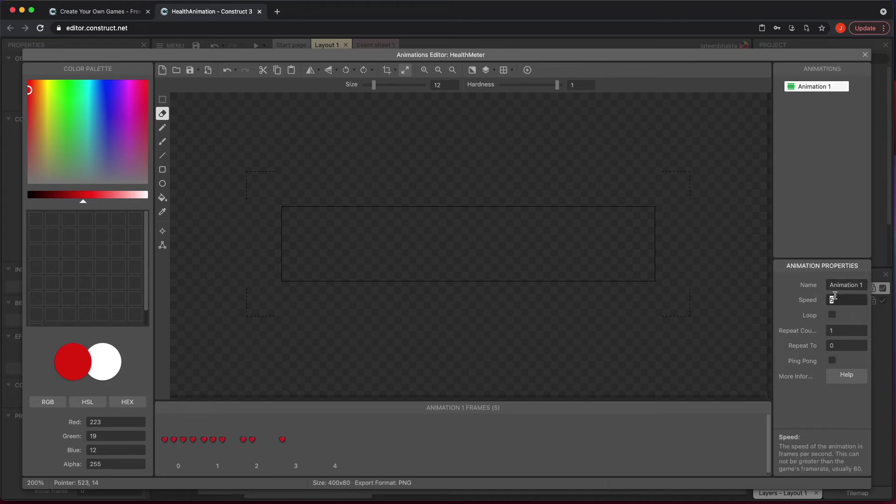
key(BackSpace)
text(0)
click(864, 54)
- Move the HealthMeter to the layout's top-left corner and shrink it slightly
drag(262, 121, 324, 128)
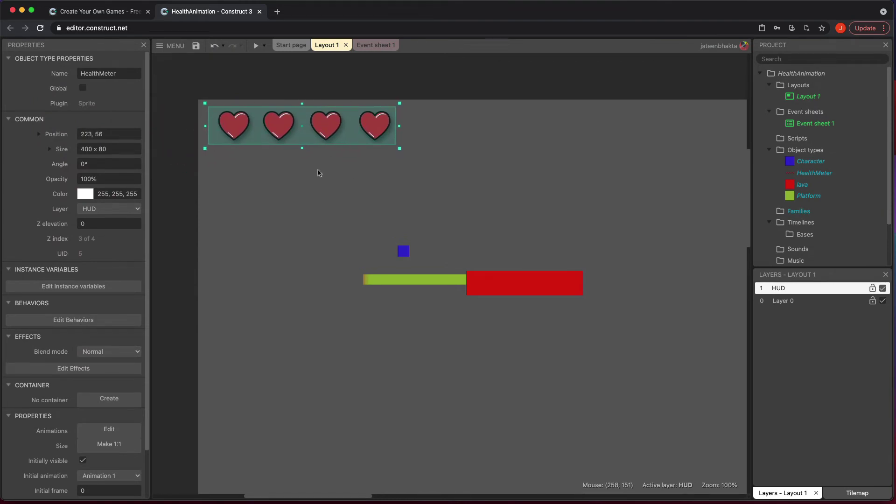
drag(399, 148, 320, 127)
click(359, 168)
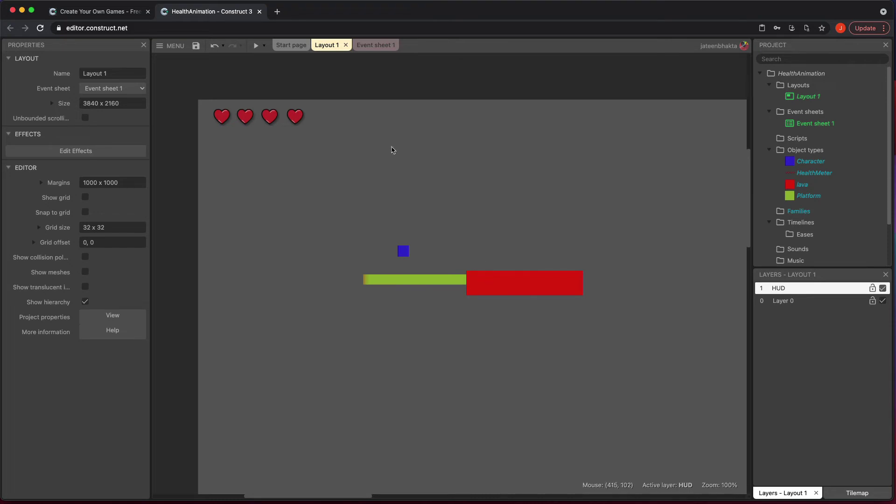
click(376, 46)
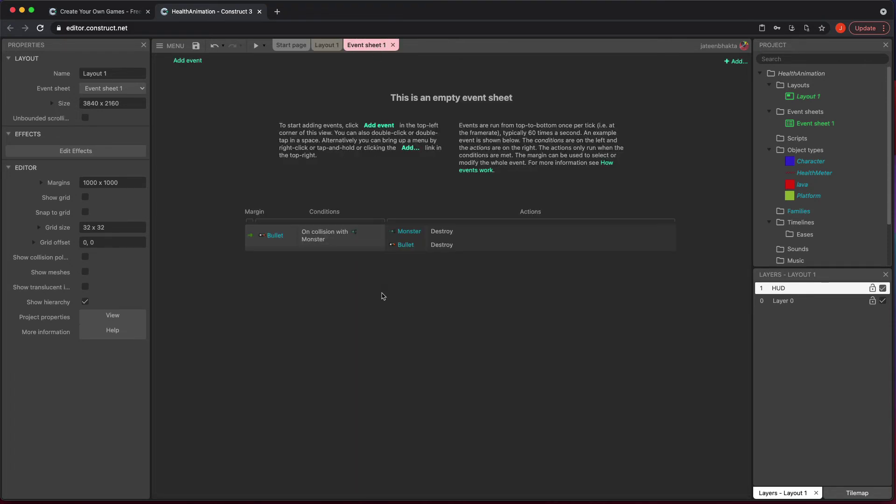
- Add an event with the condition Character On collision with another object, choosing lava
click(189, 62)
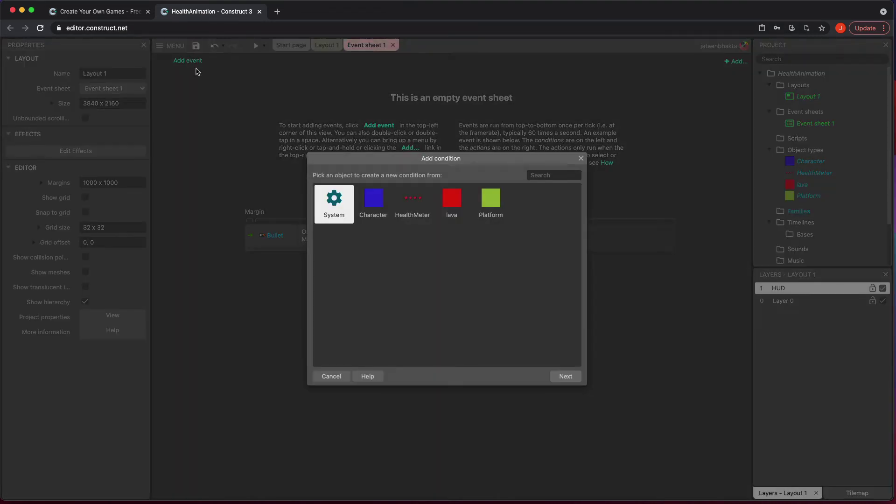
double_click(381, 209)
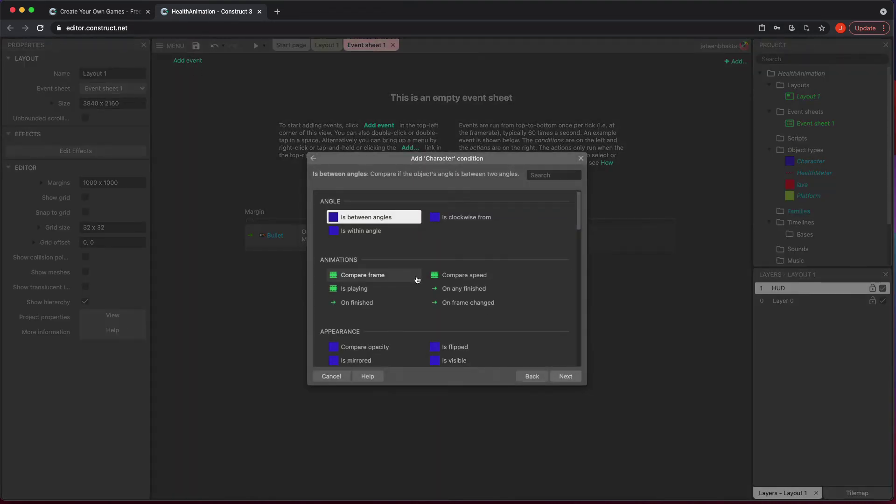
scroll(417, 279, down, 3)
double_click(451, 279)
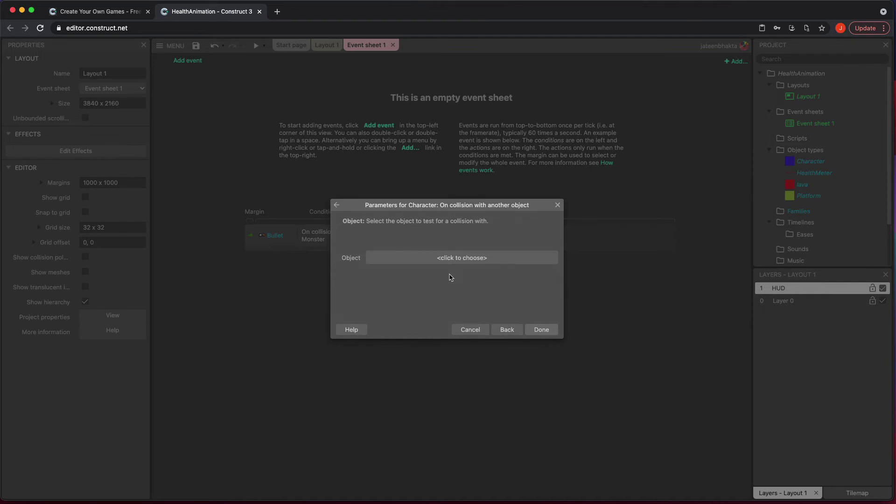
click(451, 259)
double_click(368, 246)
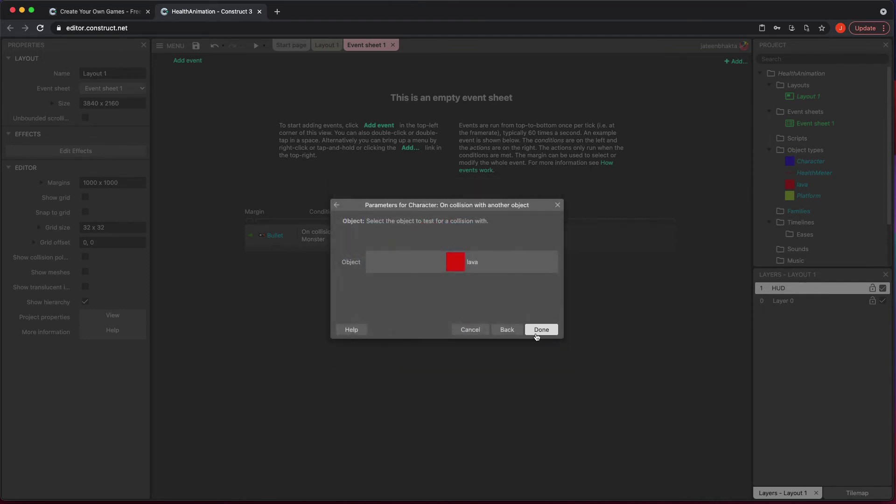
click(539, 331)
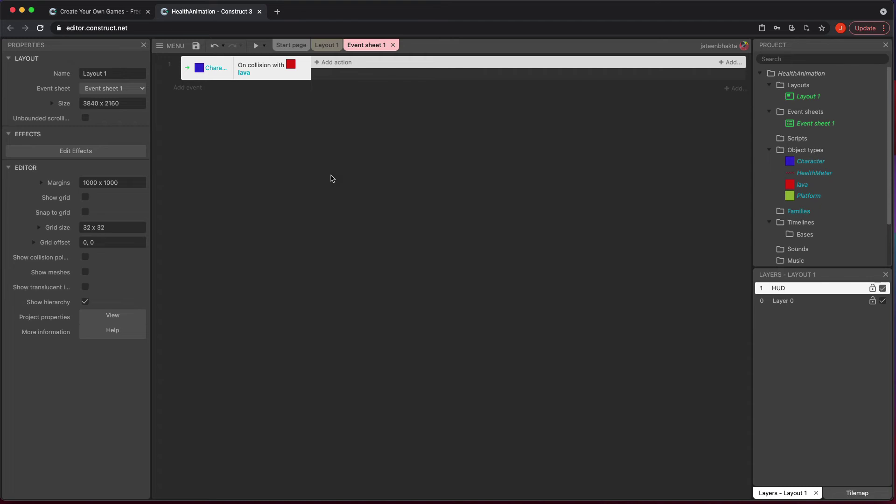
- Declare a global number variable 'health' with initial value 4
right_click(331, 177)
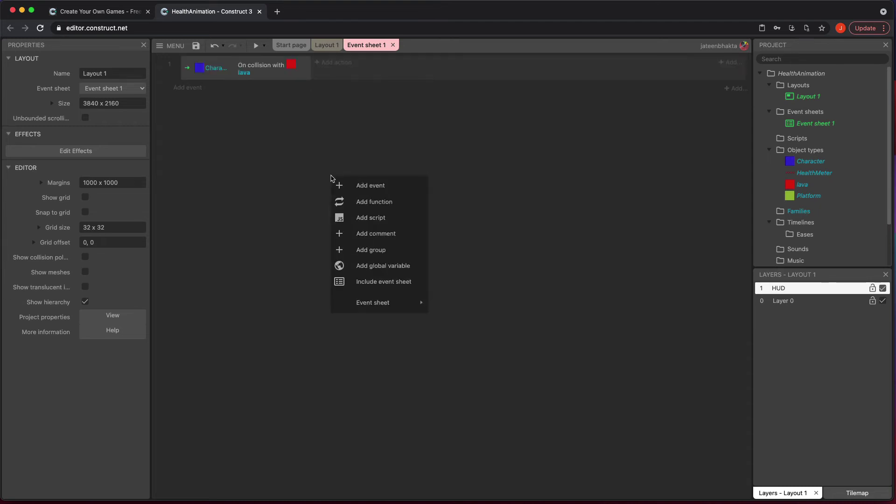
click(380, 266)
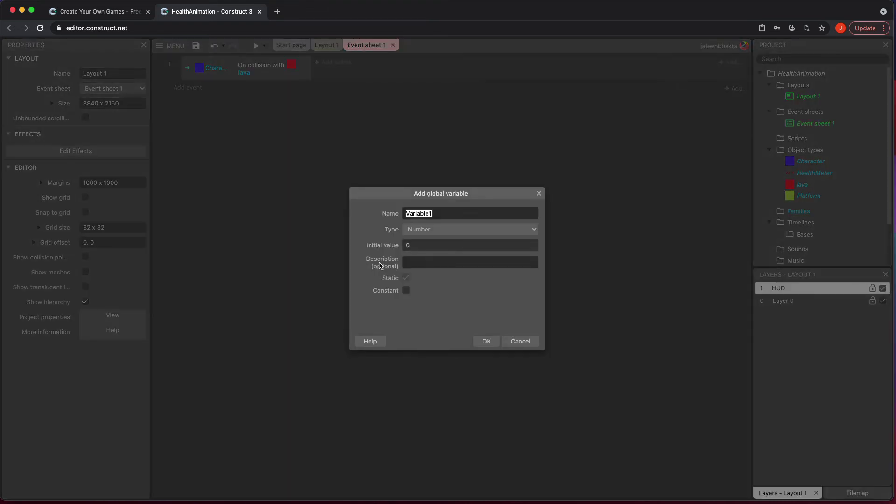
text(health)
click(418, 245)
double_click(418, 245)
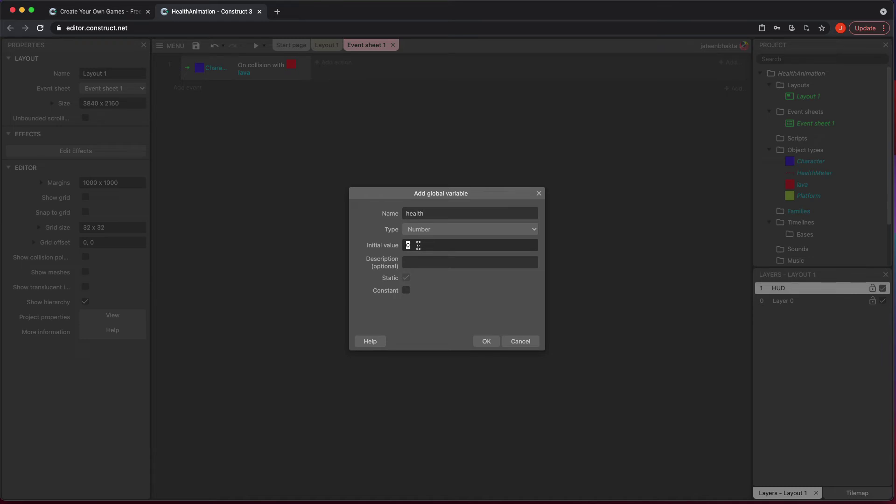
text(4)
click(486, 341)
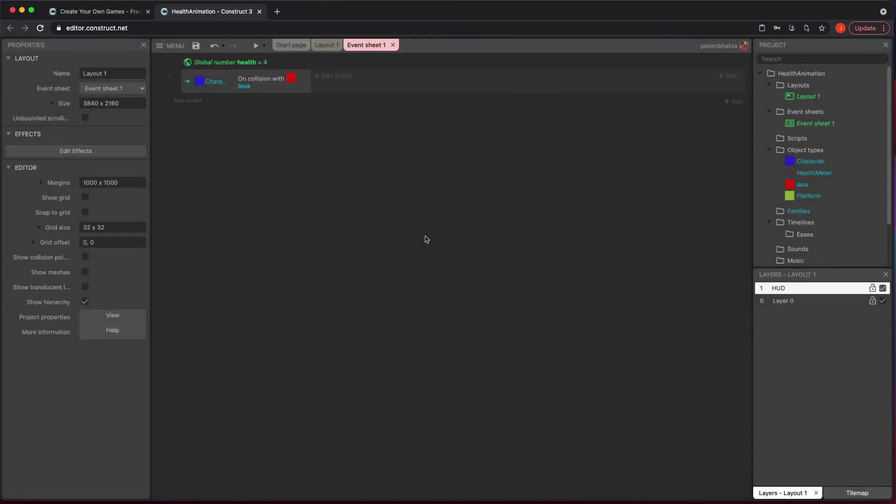
click(328, 78)
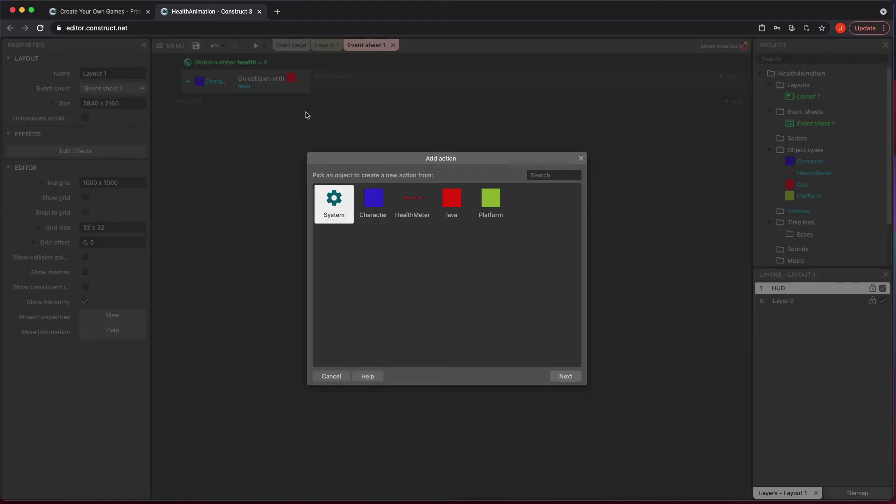
- Give the lava event the action System: Subtract 1 from health
double_click(339, 199)
scroll(402, 310, down, 3)
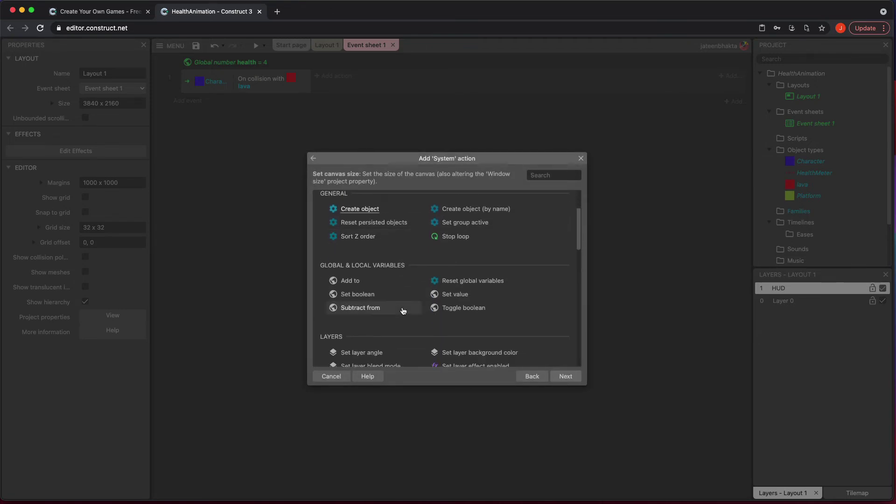
double_click(392, 307)
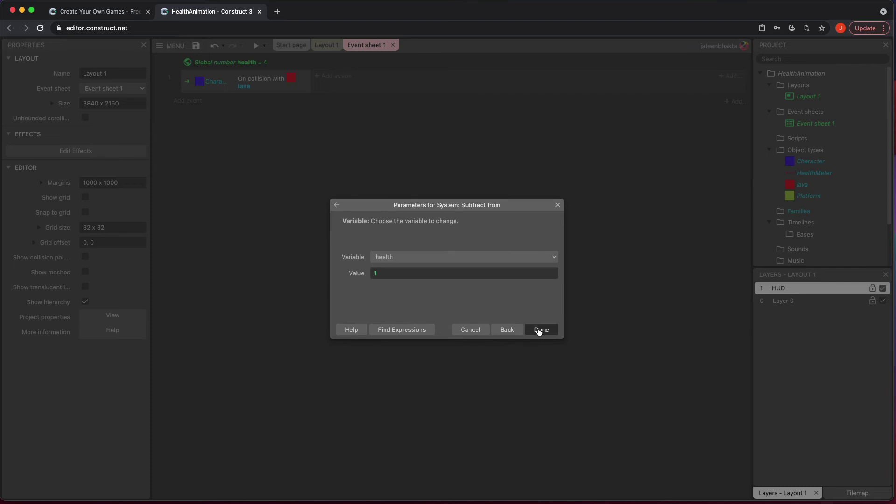
click(540, 329)
click(327, 89)
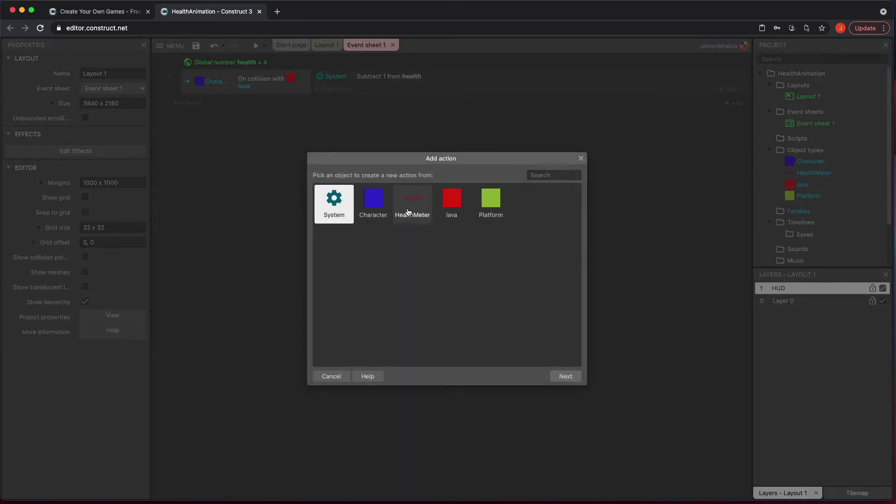
double_click(407, 211)
- Choose the HealthMeter Set frame action and enter frame number 1
scroll(410, 286, down, 2)
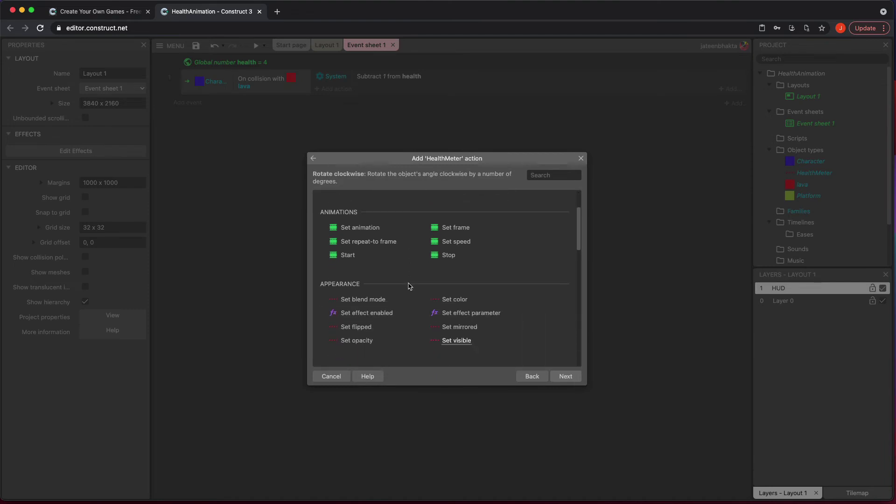
double_click(449, 232)
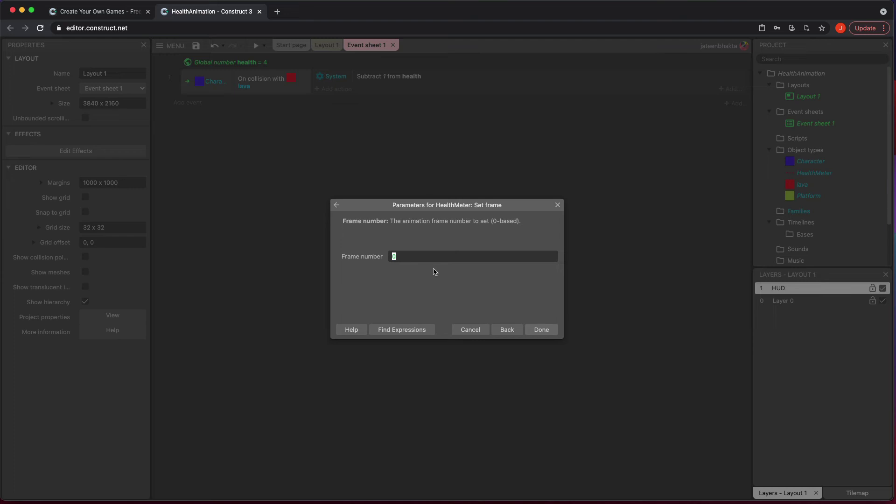
text(1)
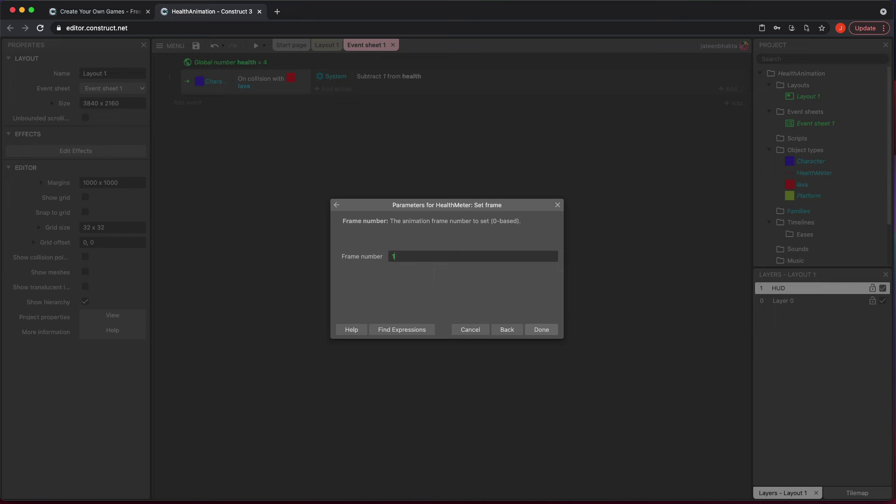